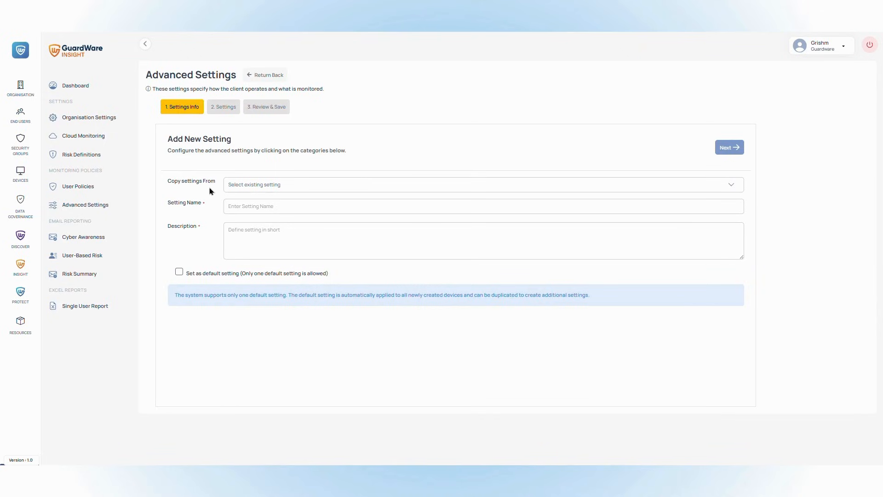
{"action": "left_click", "coordinate": [322, 185]}
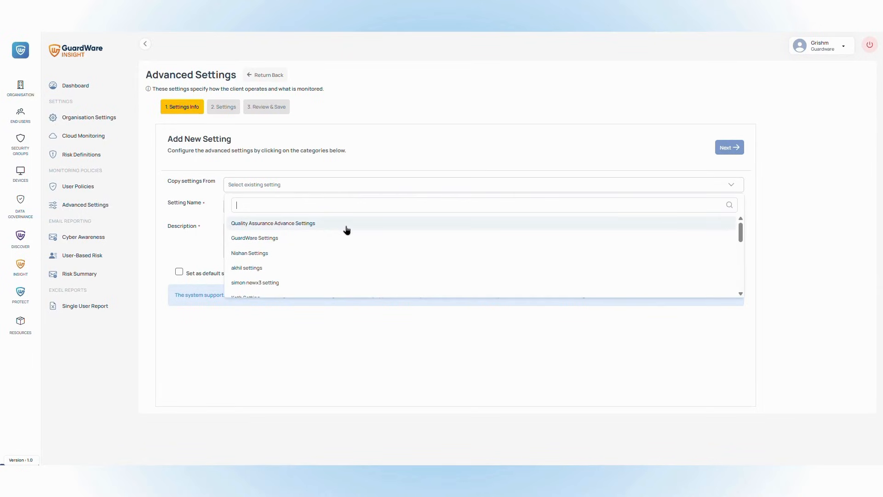
{"action": "left_click", "coordinate": [347, 225]}
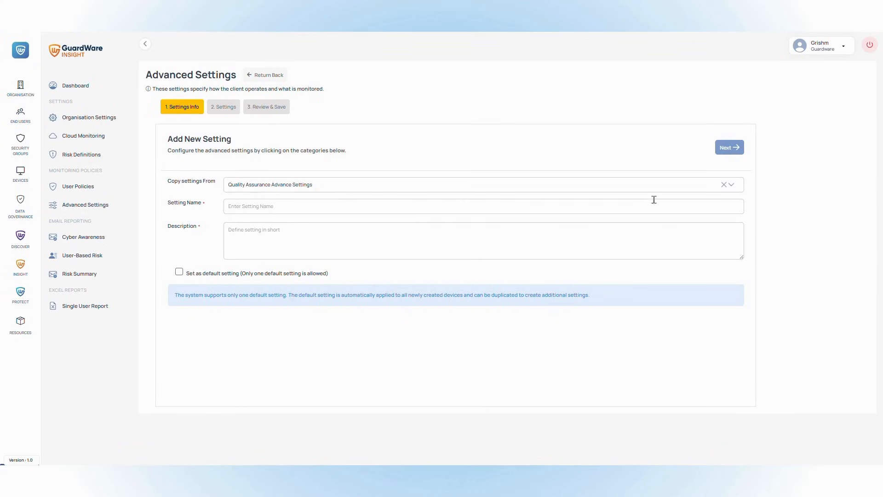
{"action": "left_click", "coordinate": [724, 184]}
- Name the new setting "Finance employees advanced setting" and enter the same text as its description
{"action": "left_click", "coordinate": [395, 203]}
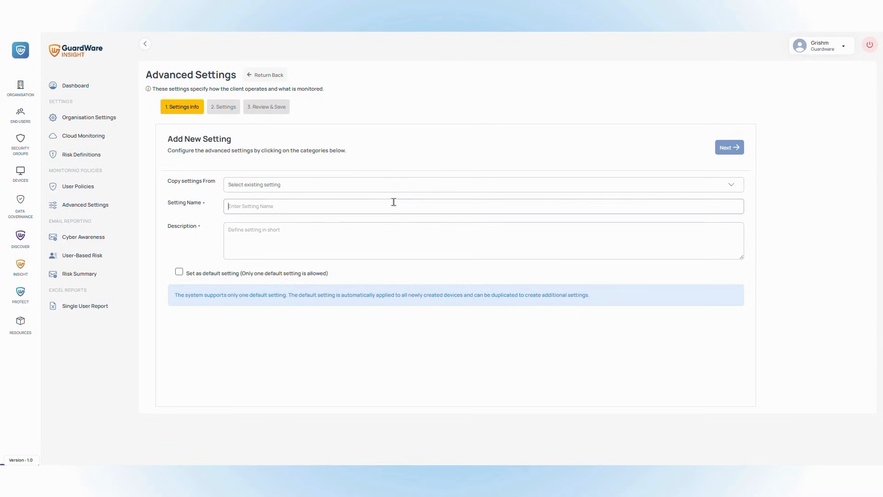
{"action": "type", "text": "Finance emplyees advanced setting"}
{"action": "key", "text": "ctrl+shift+Left"}
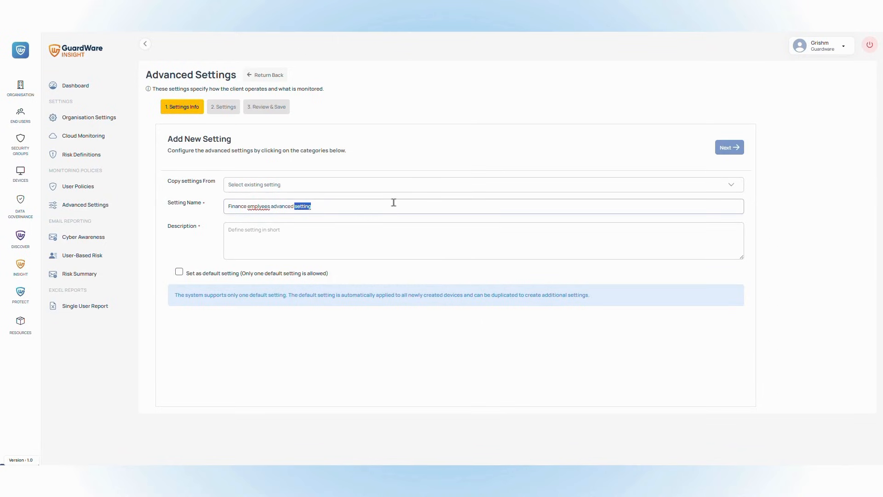
{"action": "key", "text": "ctrl+shift+Left"}
{"action": "key", "text": "ctrl+shift+Left"}
{"action": "key", "text": "ctrl+shift+Left"}
{"action": "key", "text": "ctrl+c"}
{"action": "left_click", "coordinate": [296, 238]}
{"action": "key", "text": "ctrl+v"}
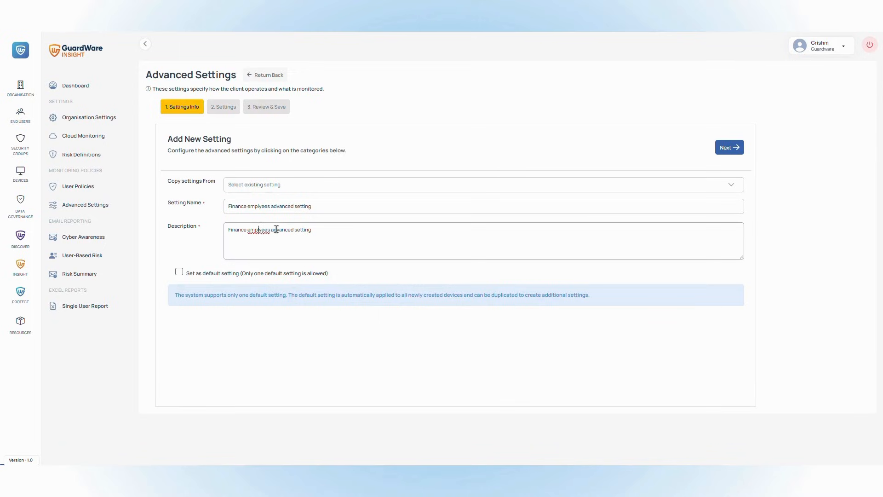
{"action": "type", "text": "o"}
{"action": "left_click", "coordinate": [261, 206]}
{"action": "type", "text": "o"}
- Leave the setting as non-default and continue to the settings categories
{"action": "left_click", "coordinate": [179, 272]}
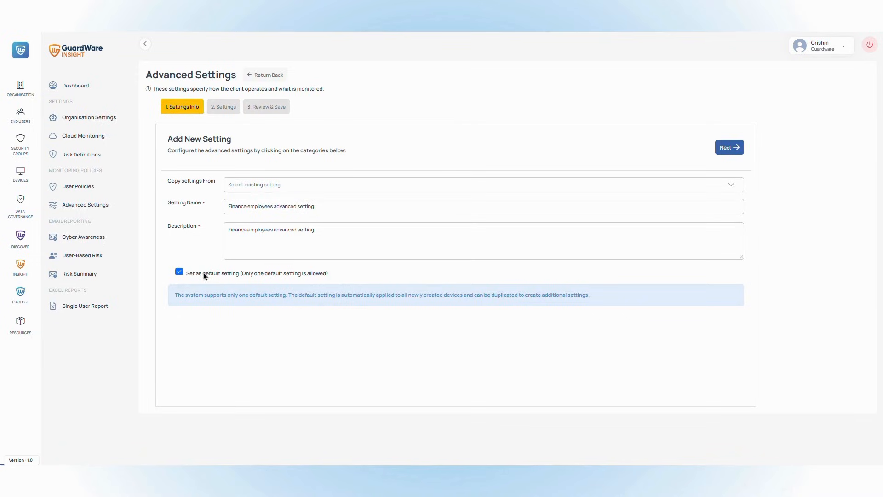
{"action": "left_click", "coordinate": [180, 273]}
{"action": "left_click", "coordinate": [726, 148]}
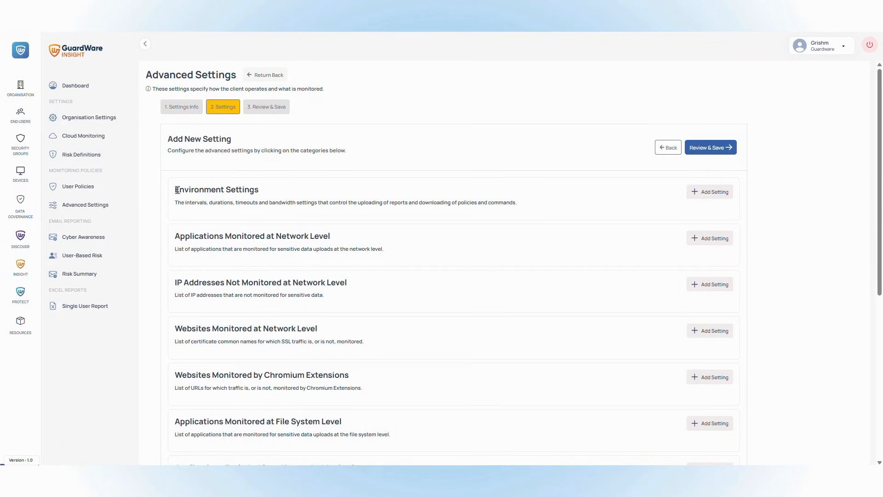
- Set Client Responsiveness to Normal Operation in the Environment Settings
{"action": "left_click_drag", "start_coordinate": [177, 190], "coordinate": [257, 189]}
{"action": "left_click", "coordinate": [704, 192]}
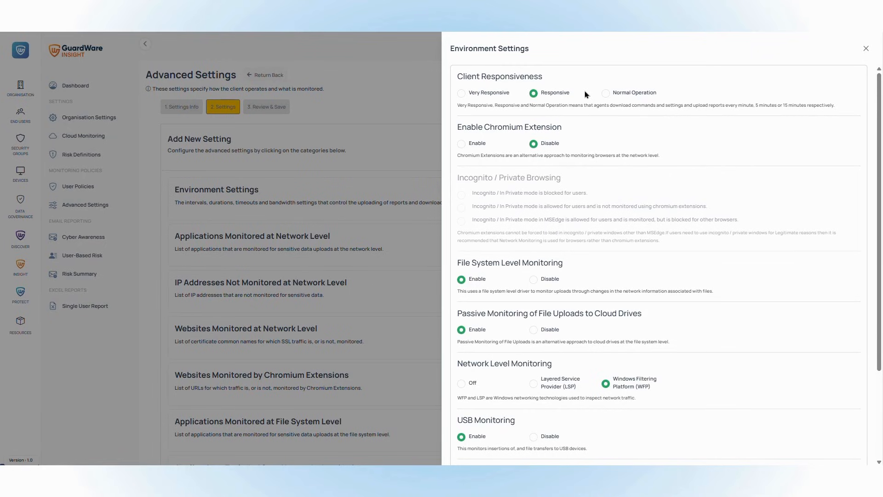
{"action": "left_click", "coordinate": [606, 93]}
{"action": "left_click", "coordinate": [533, 93]}
{"action": "left_click", "coordinate": [492, 93]}
{"action": "left_click", "coordinate": [606, 93]}
- Enable the Chromium extension and allow monitored private browsing in MSEdge while blocking it for other browsers
{"action": "left_click", "coordinate": [461, 144]}
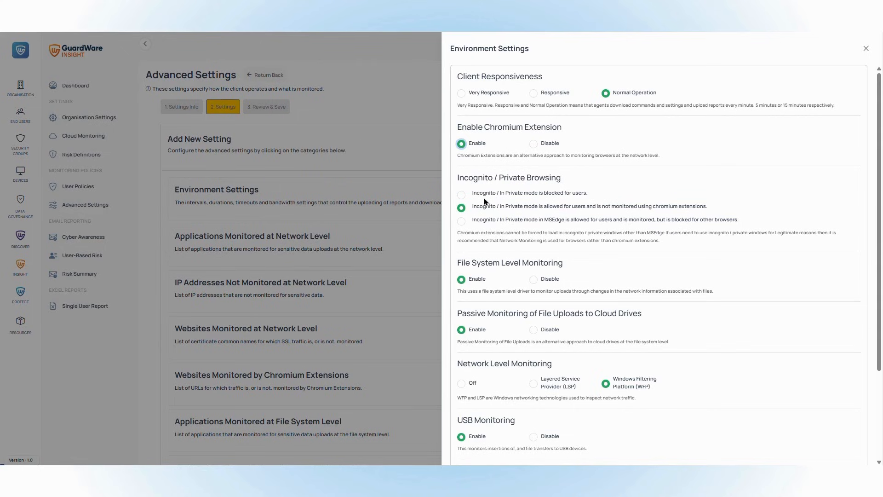
{"action": "left_click", "coordinate": [466, 195]}
{"action": "left_click", "coordinate": [463, 222]}
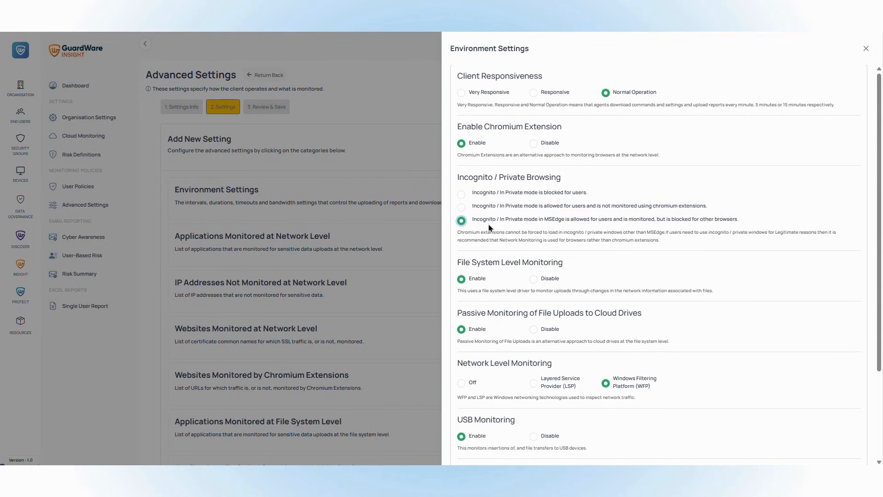
- Switch File System Level Monitoring and passive monitoring of cloud drive uploads off and back on
{"action": "scroll", "coordinate": [489, 229], "scroll_direction": "down", "scroll_amount": 1}
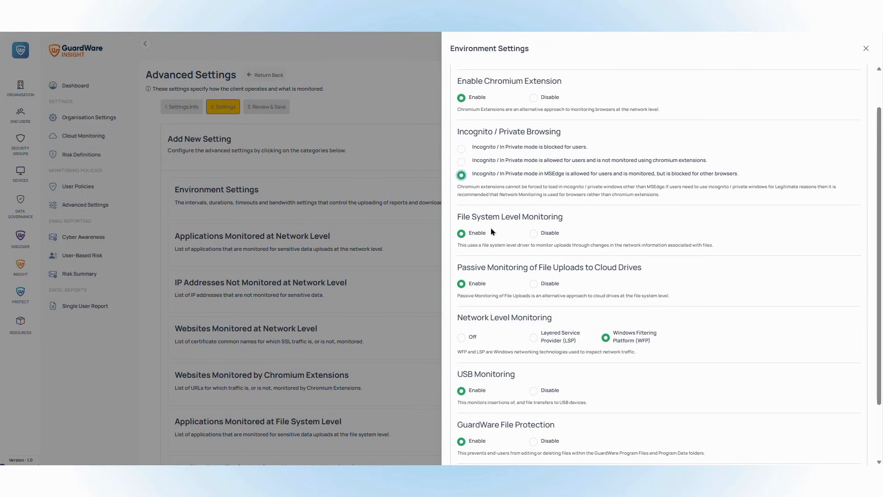
{"action": "left_click", "coordinate": [533, 233]}
{"action": "left_click", "coordinate": [478, 234]}
{"action": "left_click", "coordinate": [533, 284]}
{"action": "key", "text": "Left"}
- Try Layered Service Provider (LSP) for network monitoring and disabled USB monitoring, returning to Windows Filtering Platform (WFP) and enabled USB monitoring
{"action": "scroll", "coordinate": [570, 281], "scroll_direction": "down", "scroll_amount": 1}
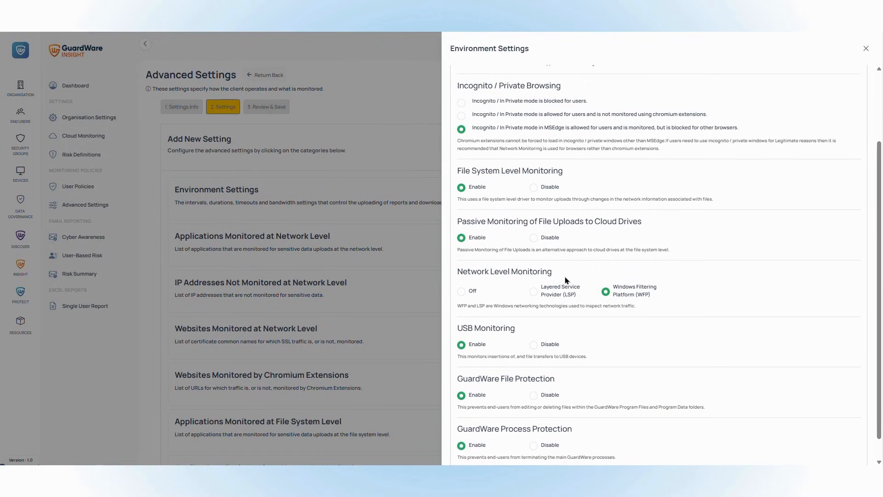
{"action": "scroll", "coordinate": [561, 273], "scroll_direction": "down", "scroll_amount": 1}
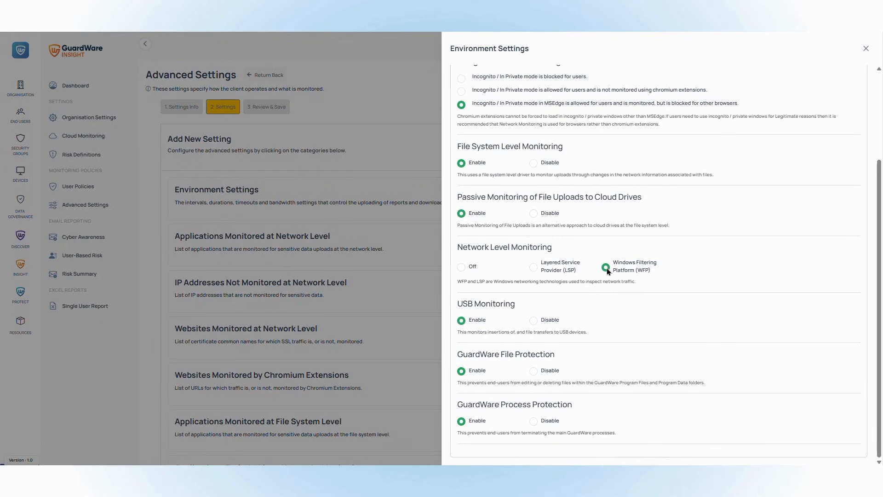
{"action": "left_click", "coordinate": [534, 268]}
{"action": "left_click", "coordinate": [605, 267]}
{"action": "left_click", "coordinate": [534, 321]}
{"action": "left_click", "coordinate": [486, 323]}
- Keep GuardWare File Protection enabled, disable GuardWare Process Protection, and close the Environment Settings
{"action": "left_click", "coordinate": [533, 371]}
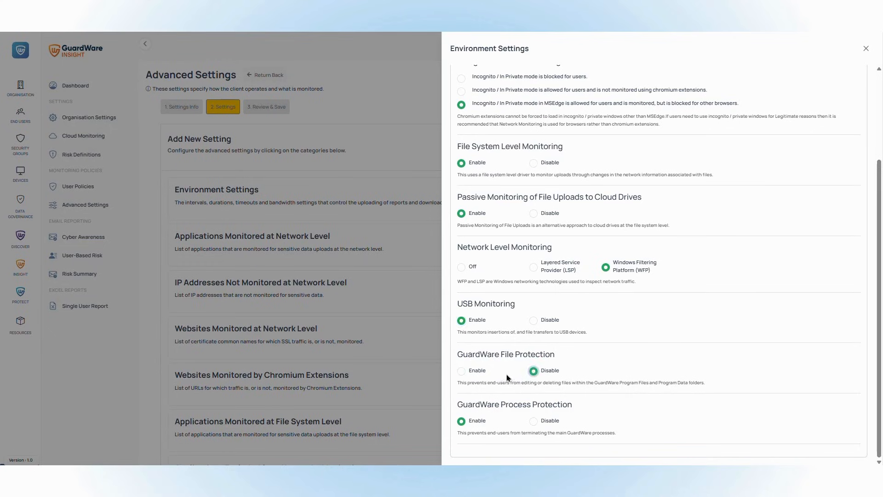
{"action": "left_click", "coordinate": [461, 373]}
{"action": "left_click", "coordinate": [534, 423]}
{"action": "left_click", "coordinate": [866, 49]}
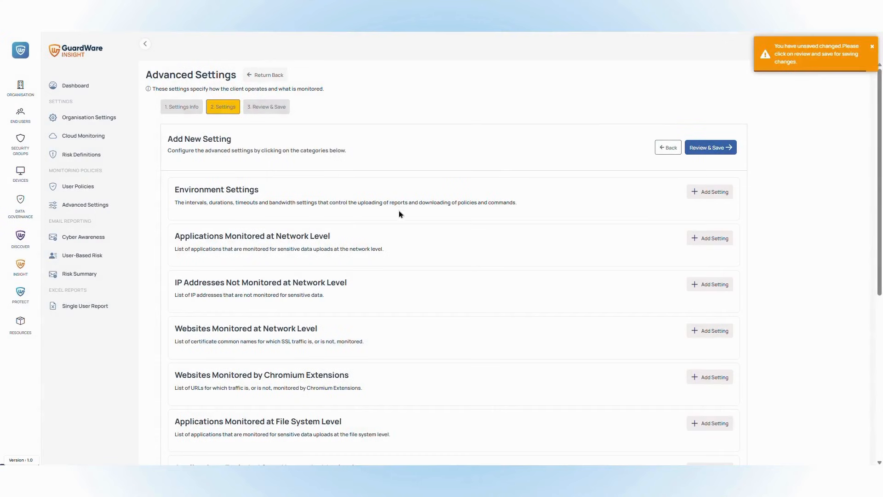
- Add WHATSAPP.EXE, WHATSAPP.ROOT.EXE and WHATSAPP INSTALLER.EXE to the Applications Monitored at Network Level
{"action": "triple_click", "coordinate": [301, 236]}
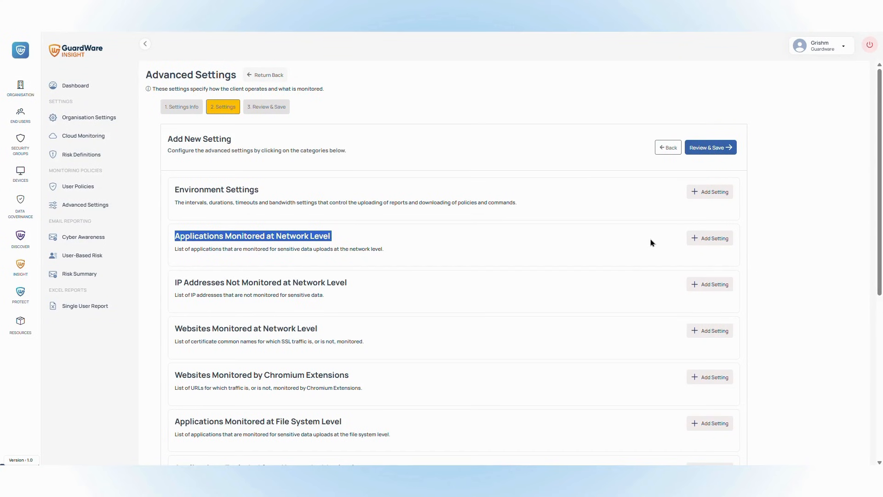
{"action": "left_click", "coordinate": [711, 241]}
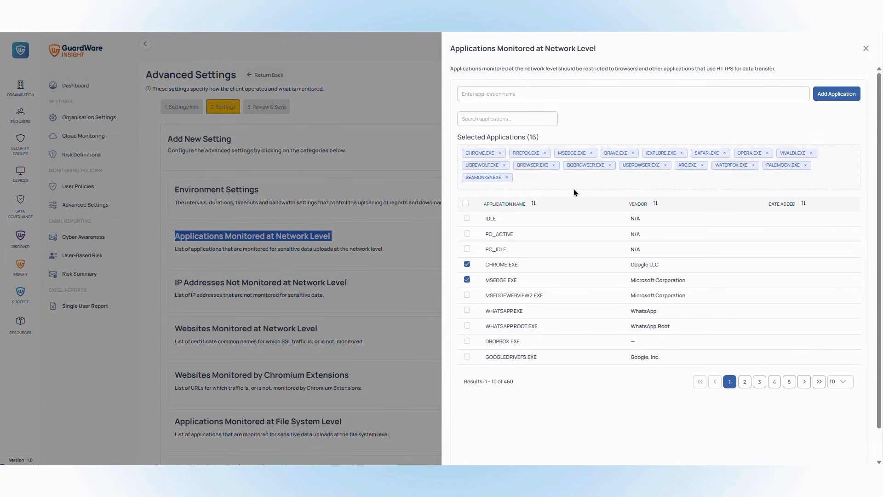
{"action": "left_click_drag", "start_coordinate": [471, 137], "coordinate": [541, 140]}
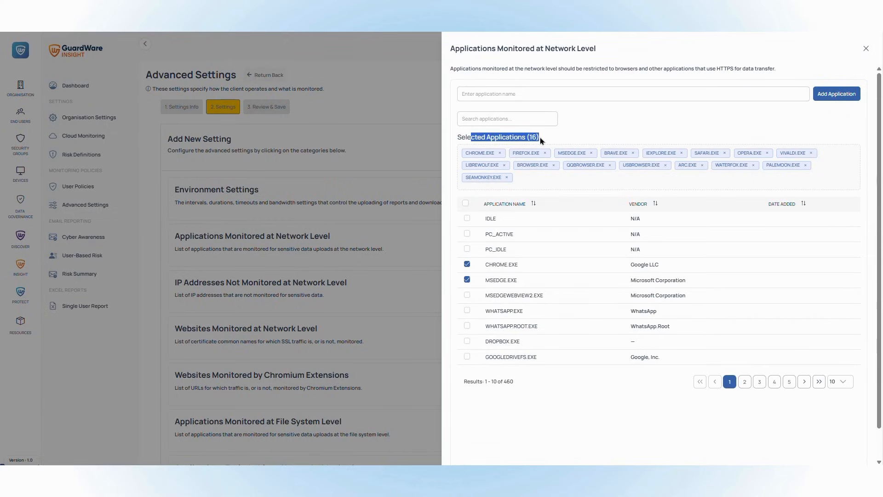
{"action": "left_click", "coordinate": [542, 140]}
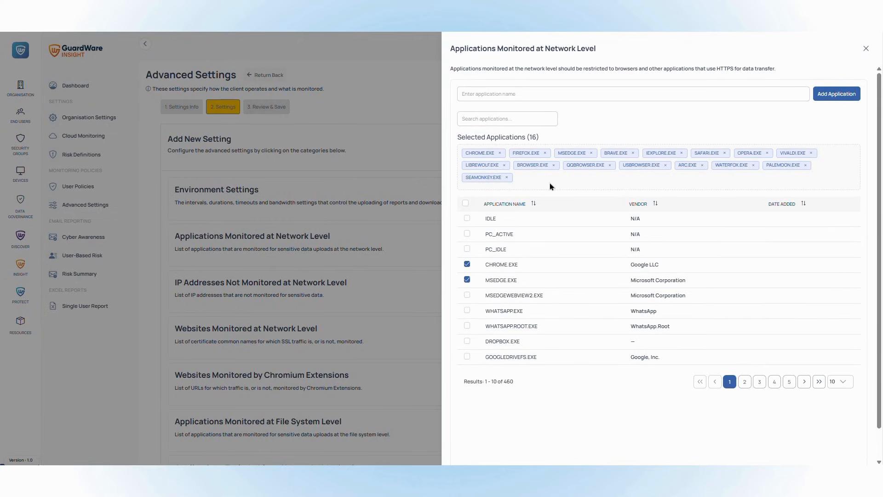
{"action": "left_click", "coordinate": [508, 121]}
{"action": "type", "text": "whatsapp"}
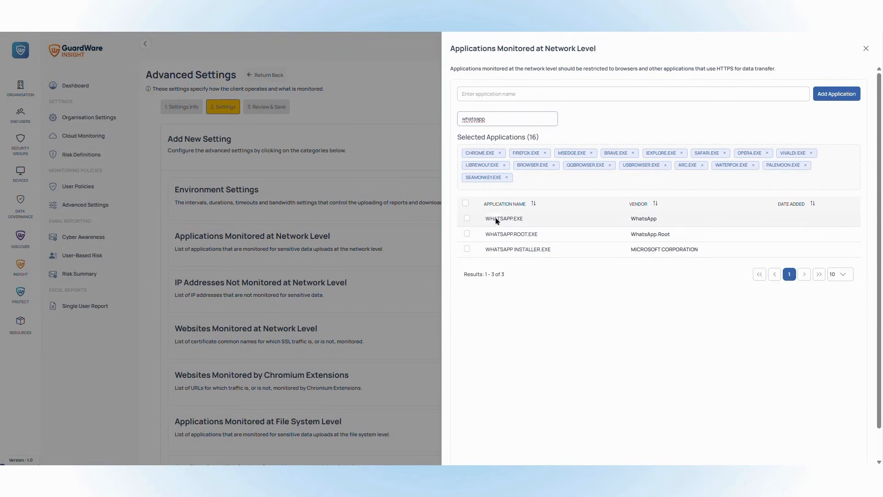
{"action": "left_click", "coordinate": [467, 219]}
{"action": "left_click", "coordinate": [467, 234]}
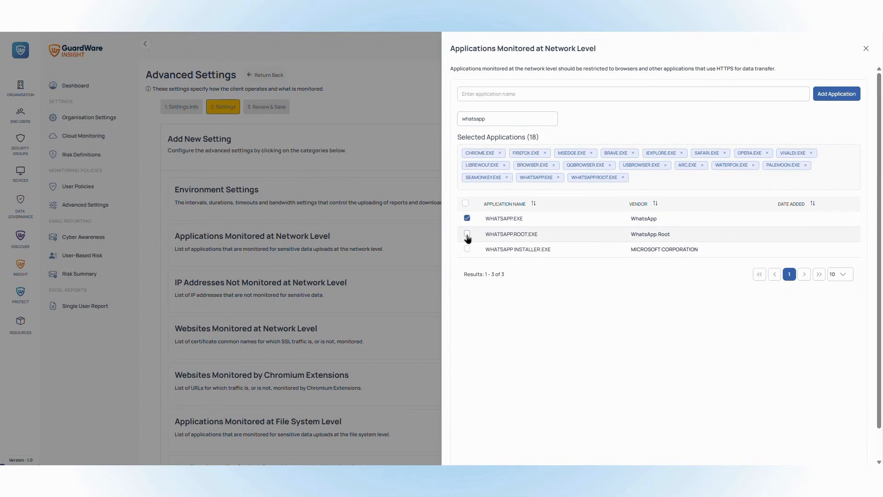
{"action": "left_click", "coordinate": [468, 250]}
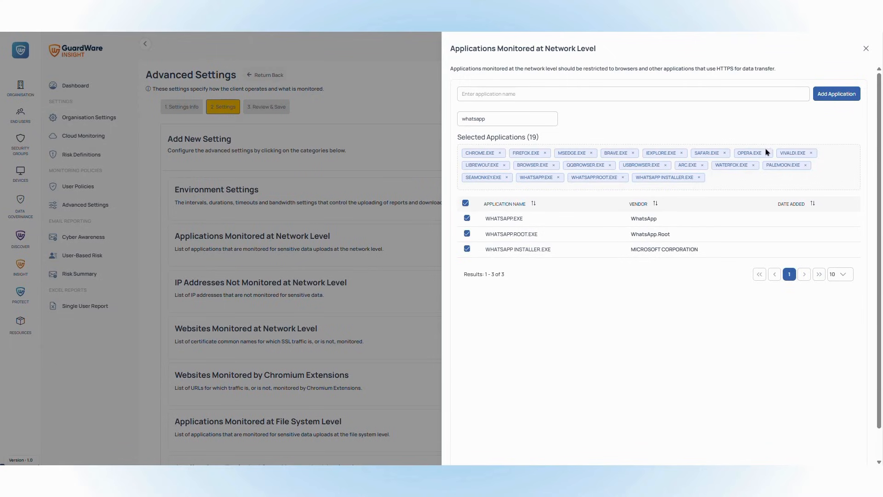
{"action": "left_click", "coordinate": [866, 49]}
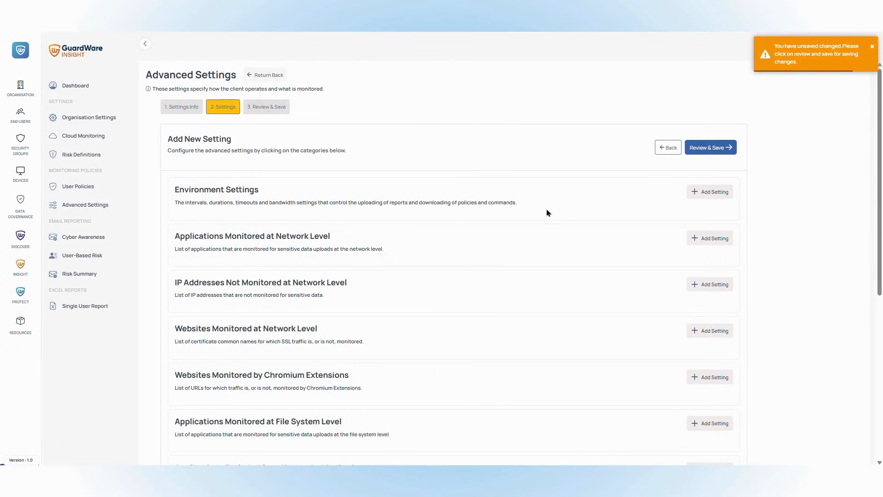
- Add 192.168.1.1 to the IP Addresses Not Monitored at Network Level
{"action": "triple_click", "coordinate": [326, 282]}
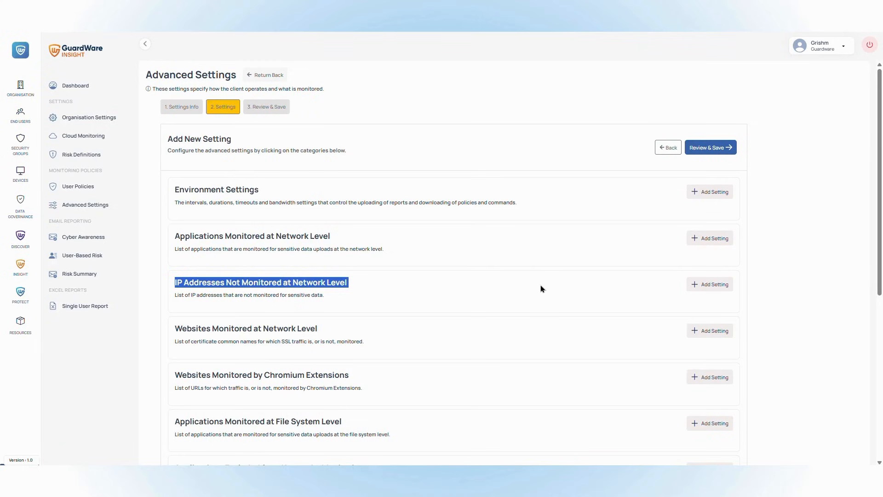
{"action": "left_click", "coordinate": [699, 285]}
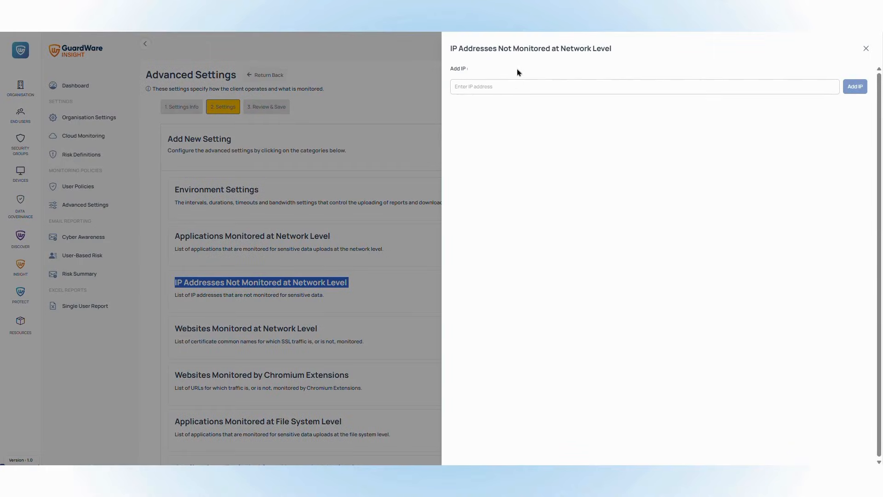
{"action": "left_click", "coordinate": [527, 86]}
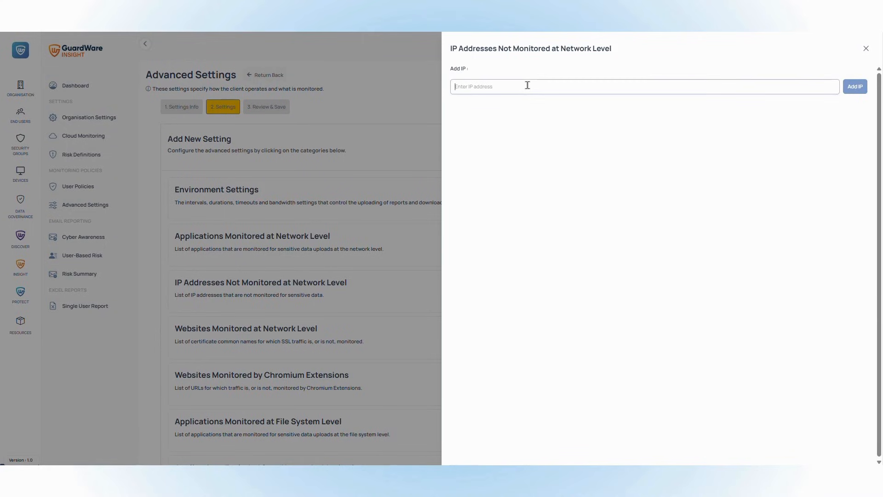
{"action": "type", "text": "192.168.1.1"}
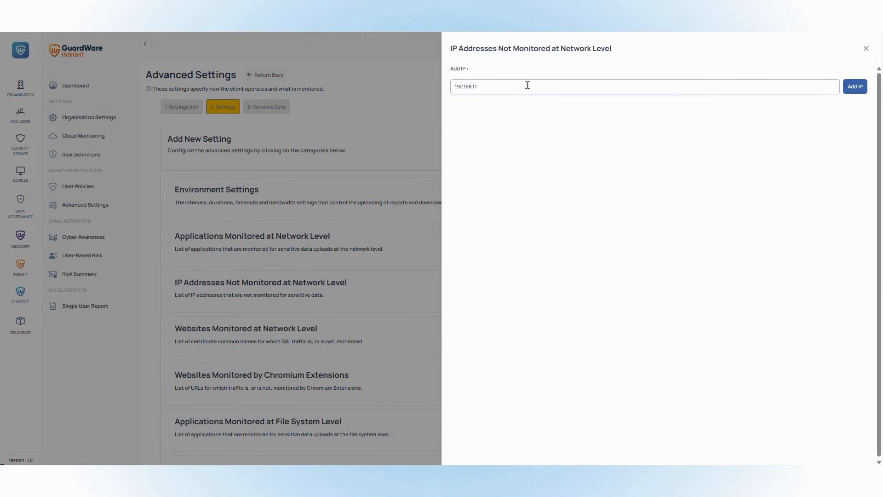
{"action": "left_click", "coordinate": [854, 87]}
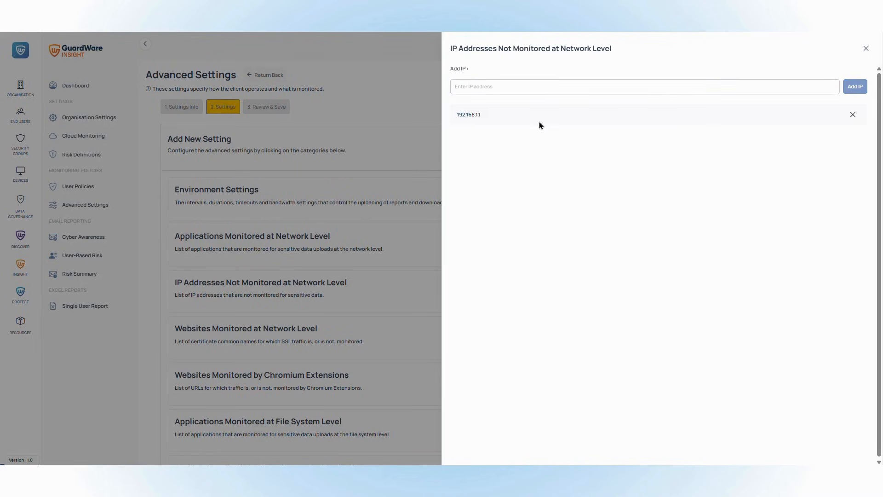
{"action": "left_click", "coordinate": [867, 48]}
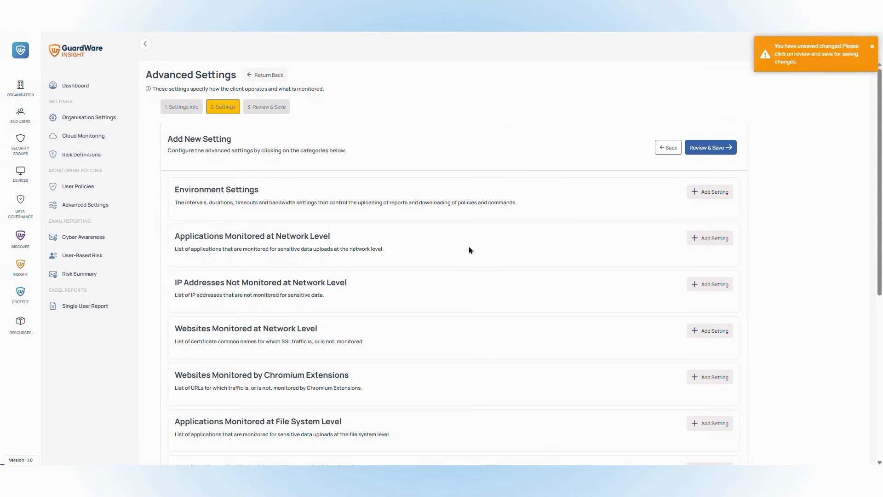
- Open the Websites Monitored at Network Level setting, look through its website list, and switch the list mode to Exclude
{"action": "double_click", "coordinate": [289, 330]}
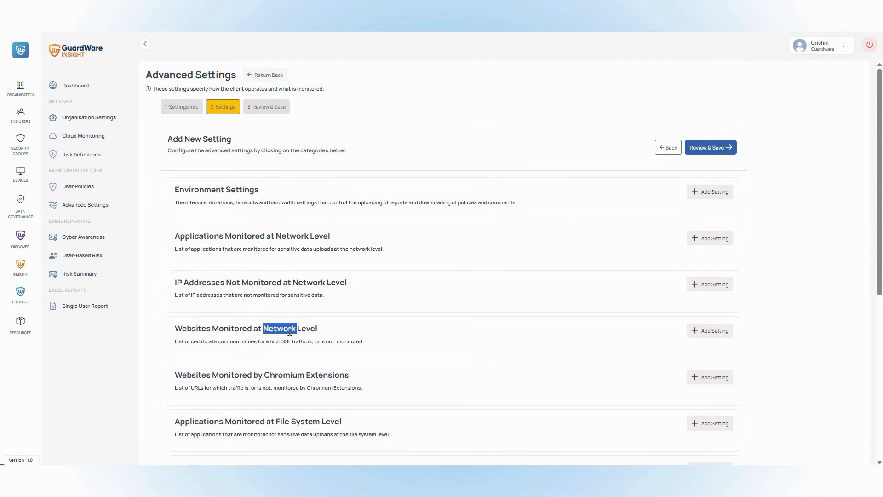
{"action": "left_click", "coordinate": [290, 330]}
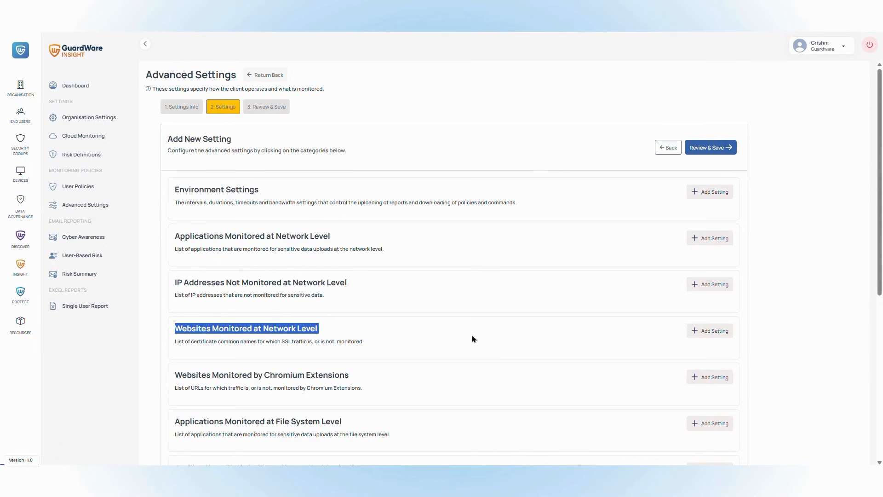
{"action": "left_click", "coordinate": [703, 331]}
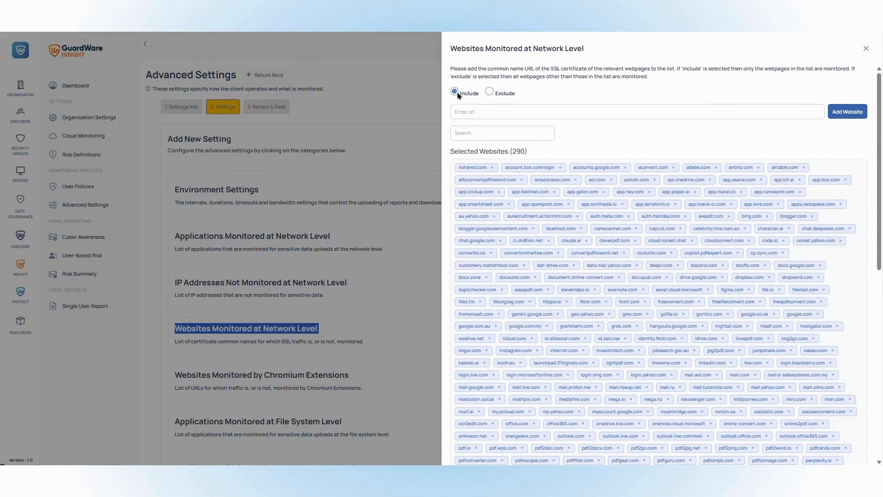
{"action": "scroll", "coordinate": [522, 203], "scroll_direction": "down", "scroll_amount": 4}
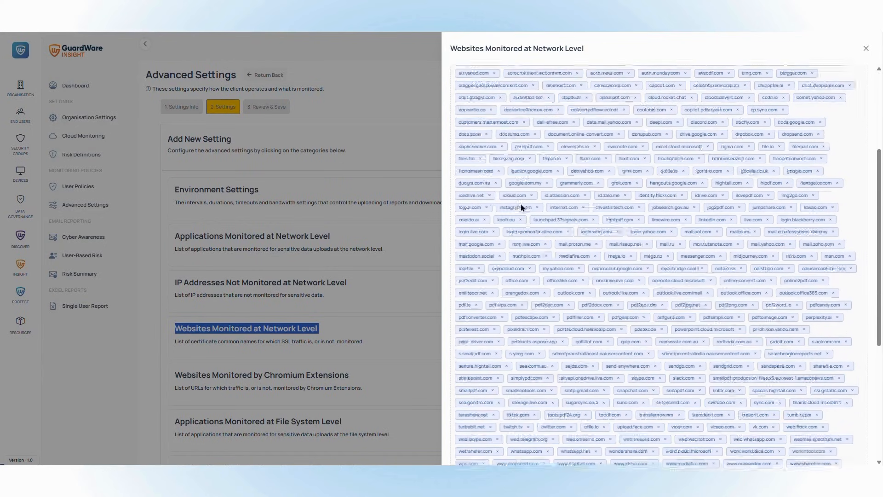
{"action": "scroll", "coordinate": [522, 203], "scroll_direction": "up", "scroll_amount": 4}
{"action": "left_click", "coordinate": [489, 92]}
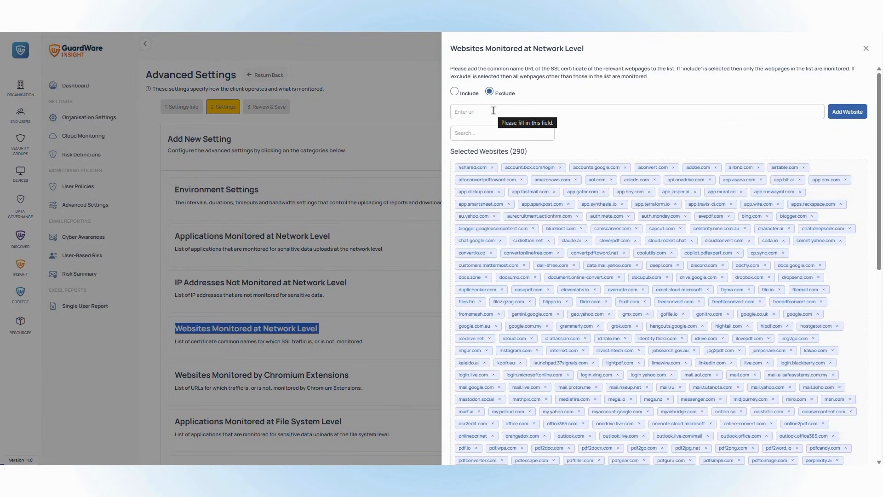
{"action": "left_click", "coordinate": [497, 129]}
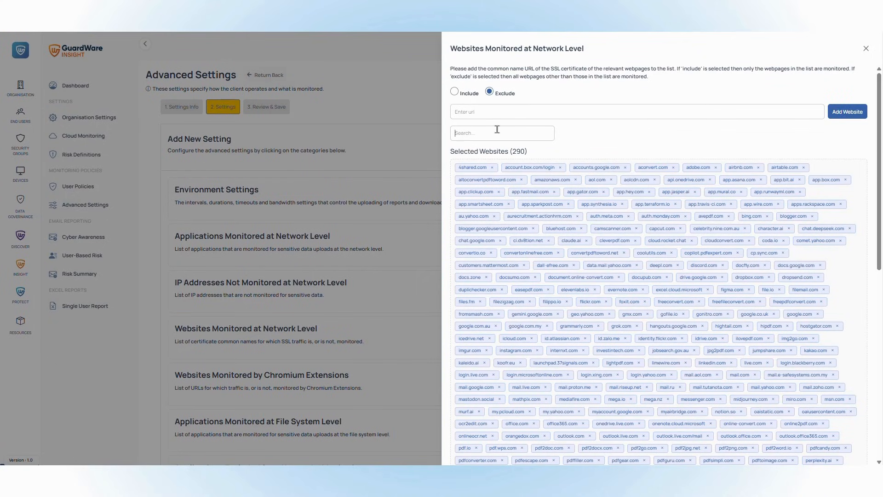
{"action": "type", "text": "chatgpt"}
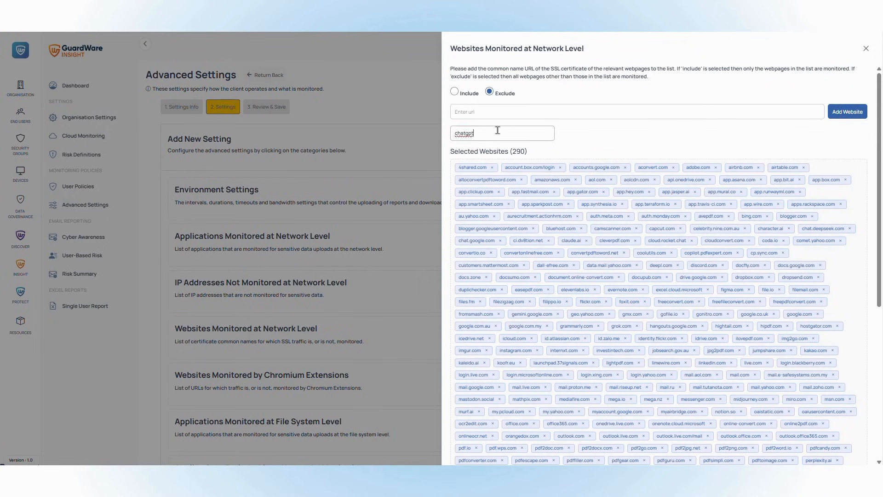
{"action": "scroll", "coordinate": [538, 179], "scroll_direction": "down", "scroll_amount": 6}
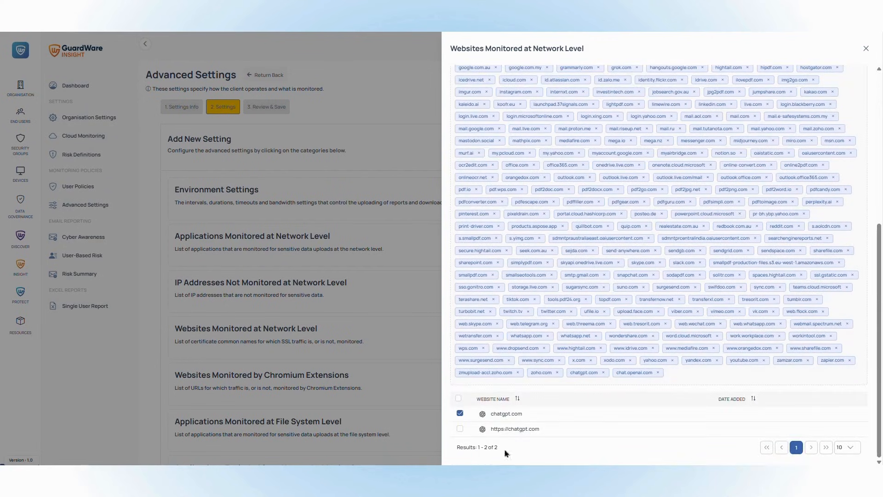
{"action": "left_click", "coordinate": [461, 429]}
{"action": "left_click", "coordinate": [460, 429]}
{"action": "scroll", "coordinate": [653, 285], "scroll_direction": "up", "scroll_amount": 10}
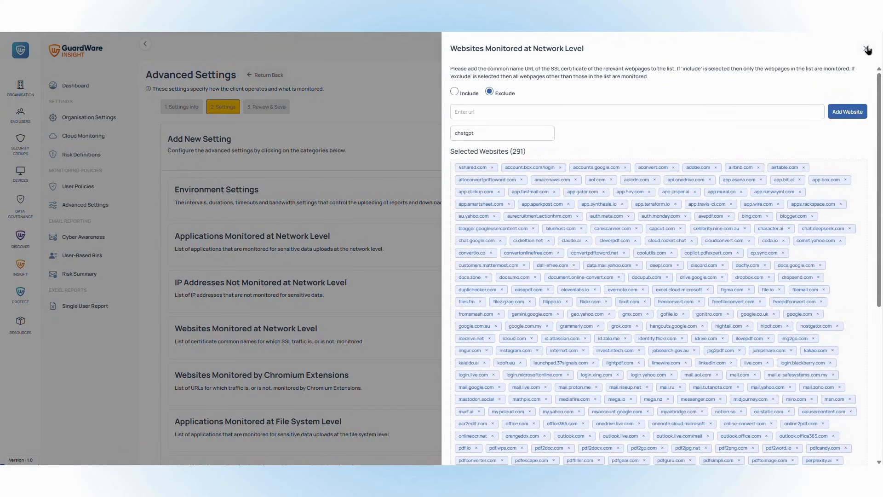
{"action": "left_click", "coordinate": [867, 49]}
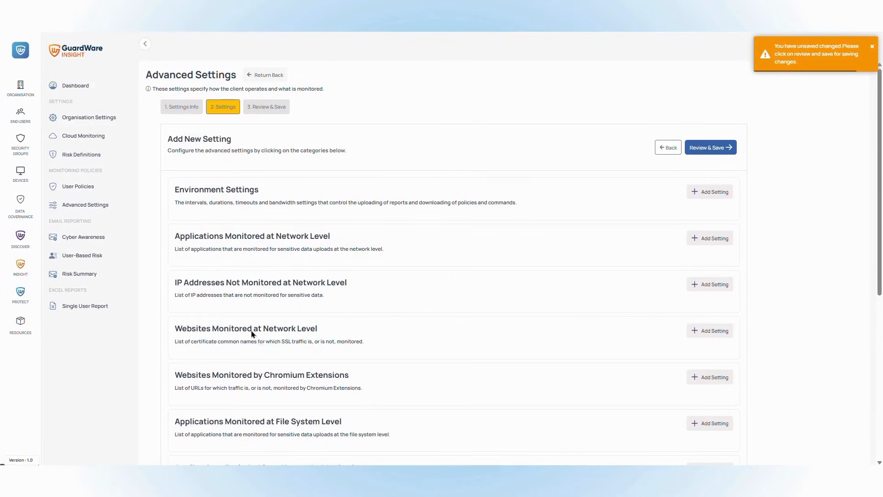
- Add learn.microsoft.com to the Websites Monitored by Chromium Extensions, trying Exclude mode but keeping Include mode
{"action": "triple_click", "coordinate": [281, 375]}
{"action": "scroll", "coordinate": [533, 344], "scroll_direction": "down", "scroll_amount": 3}
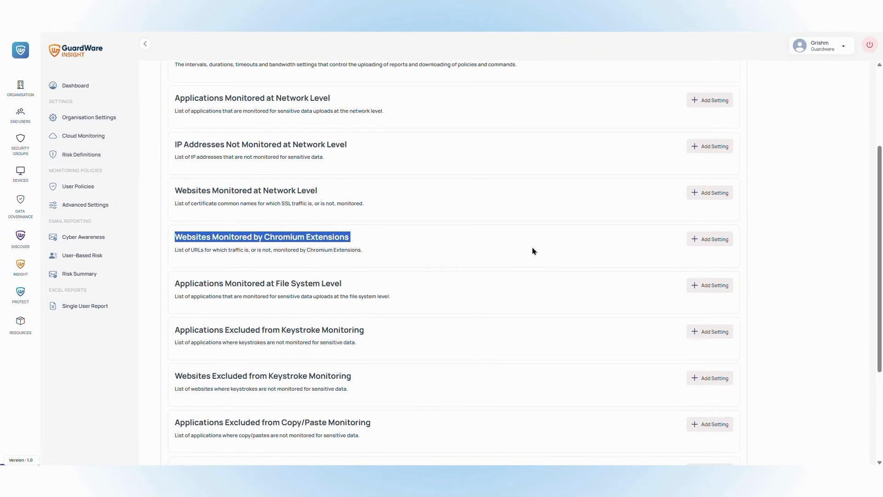
{"action": "left_click", "coordinate": [704, 239]}
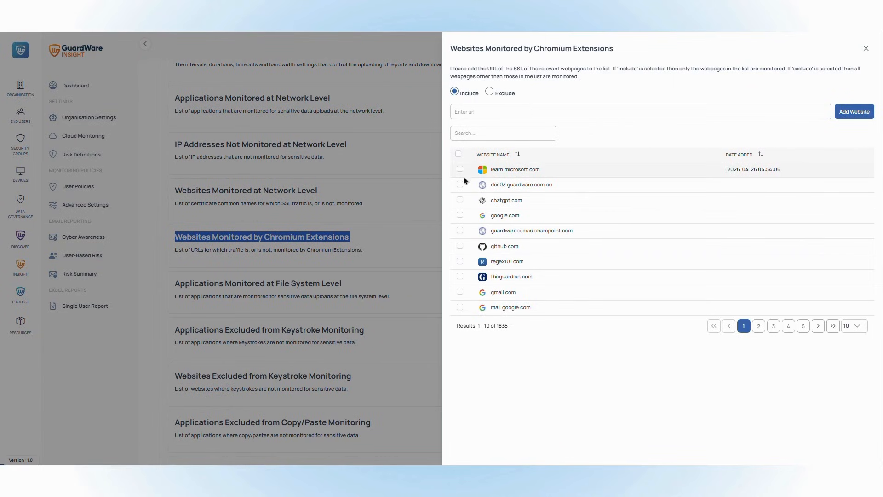
{"action": "left_click", "coordinate": [490, 92]}
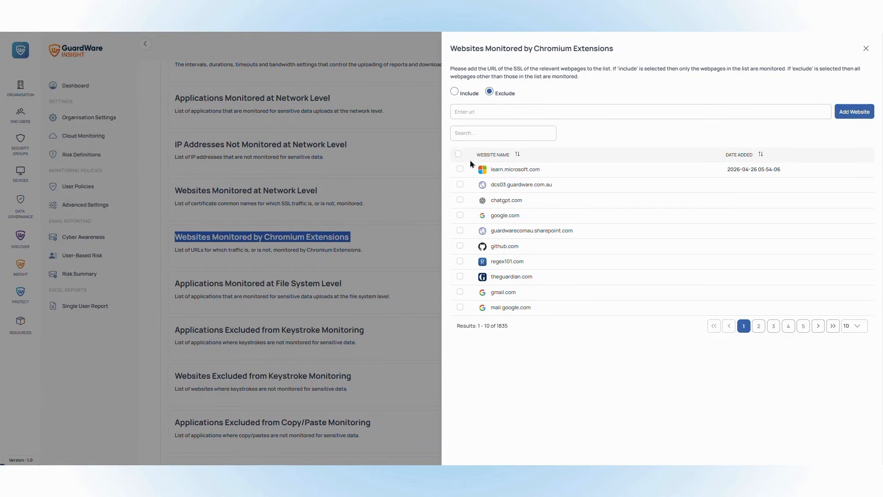
{"action": "left_click", "coordinate": [455, 92]}
{"action": "left_click", "coordinate": [460, 169]}
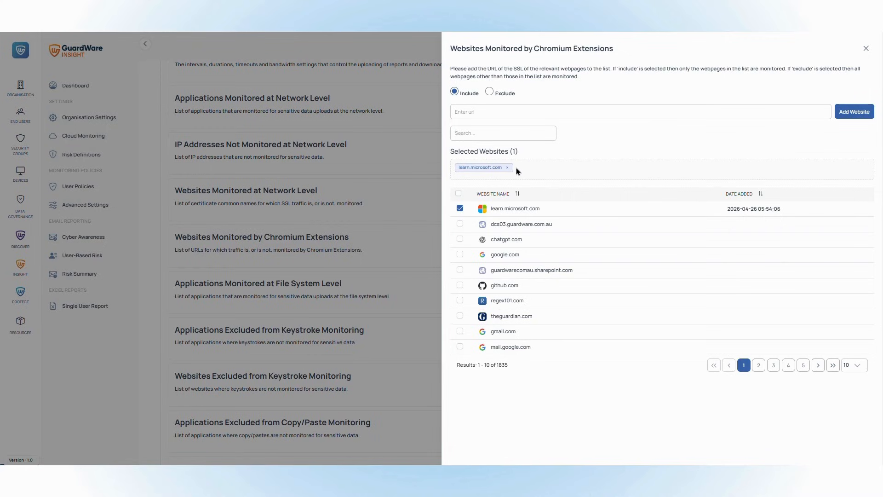
{"action": "left_click", "coordinate": [867, 48]}
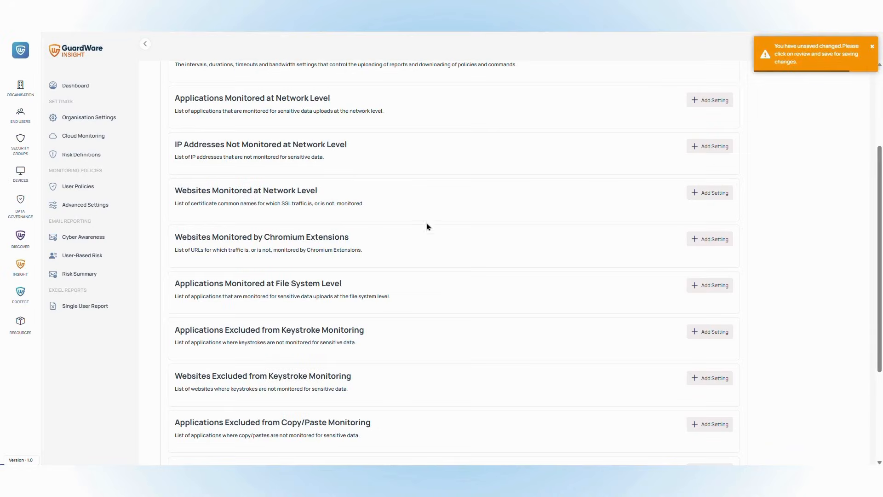
- Review the Applications Monitored at File System Level, try deselecting CHROME.EXE, reselect it, and close the setting
{"action": "triple_click", "coordinate": [295, 281]}
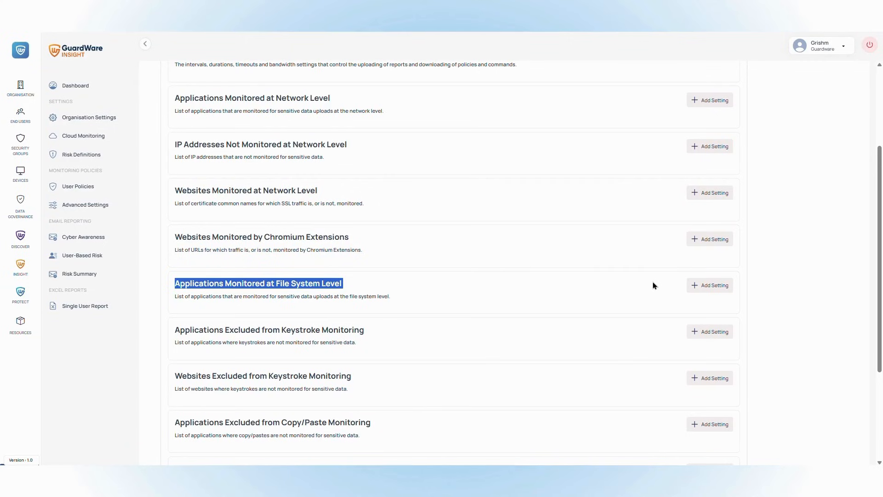
{"action": "left_click", "coordinate": [710, 285]}
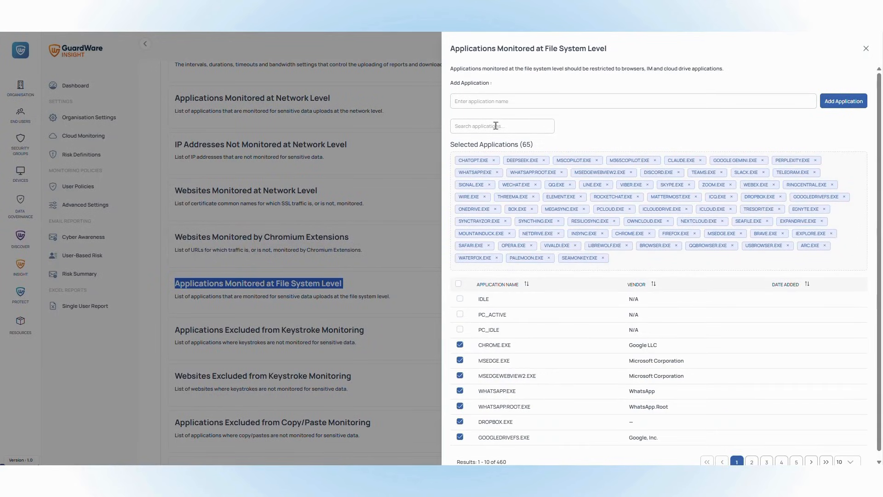
{"action": "left_click_drag", "start_coordinate": [452, 146], "coordinate": [542, 147]}
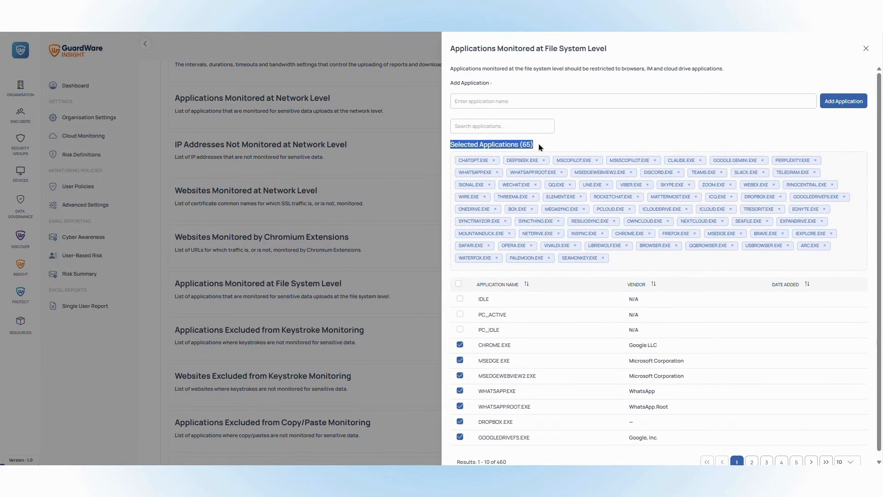
{"action": "left_click", "coordinate": [542, 147]}
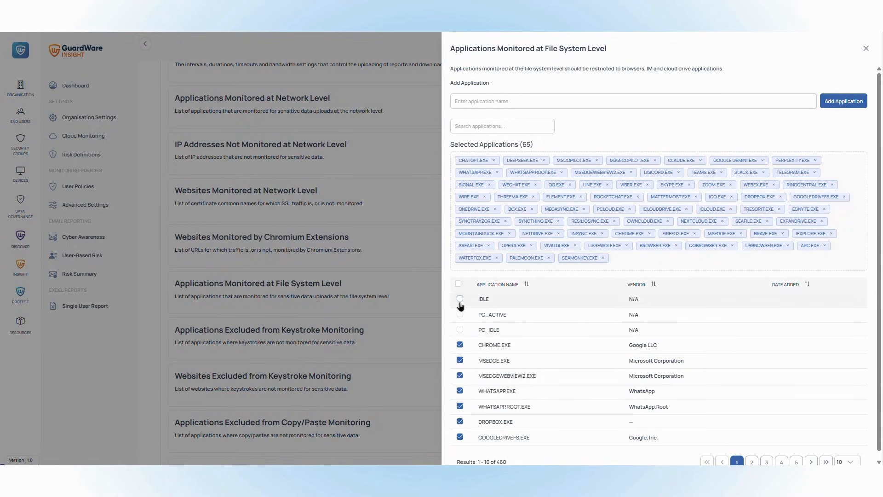
{"action": "scroll", "coordinate": [484, 348], "scroll_direction": "down", "scroll_amount": 1}
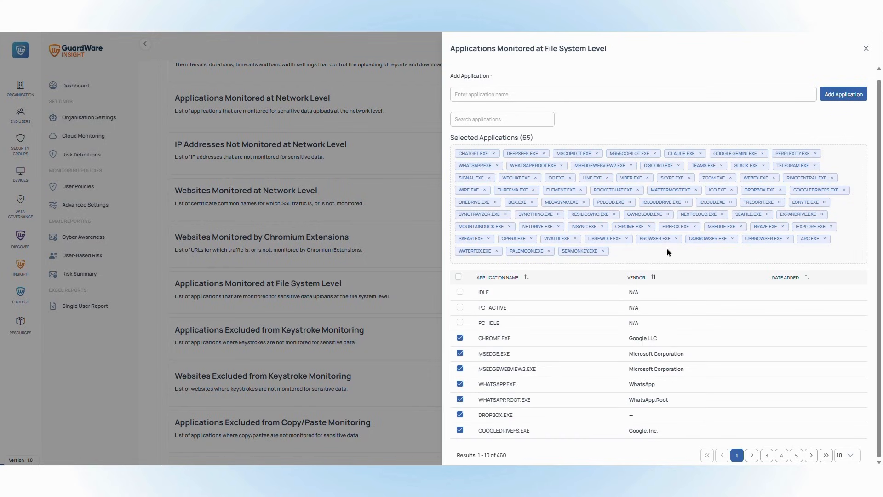
{"action": "left_click", "coordinate": [460, 339]}
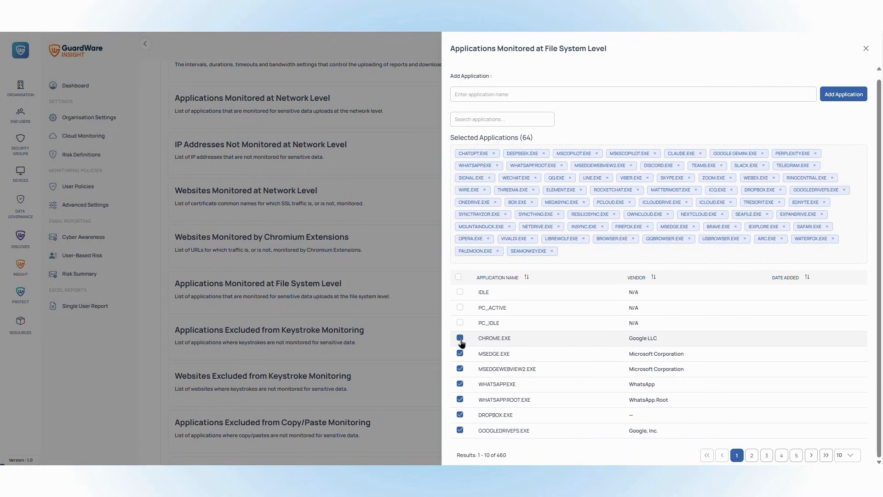
{"action": "left_click", "coordinate": [460, 339]}
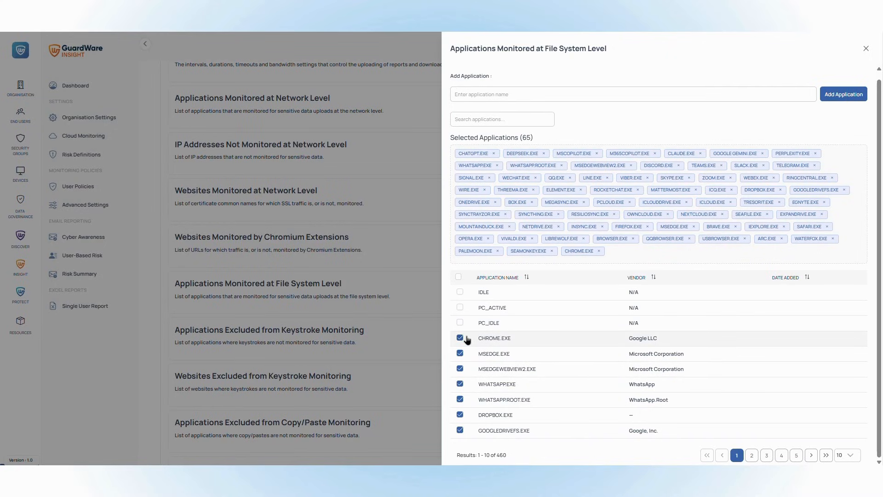
{"action": "left_click", "coordinate": [867, 51]}
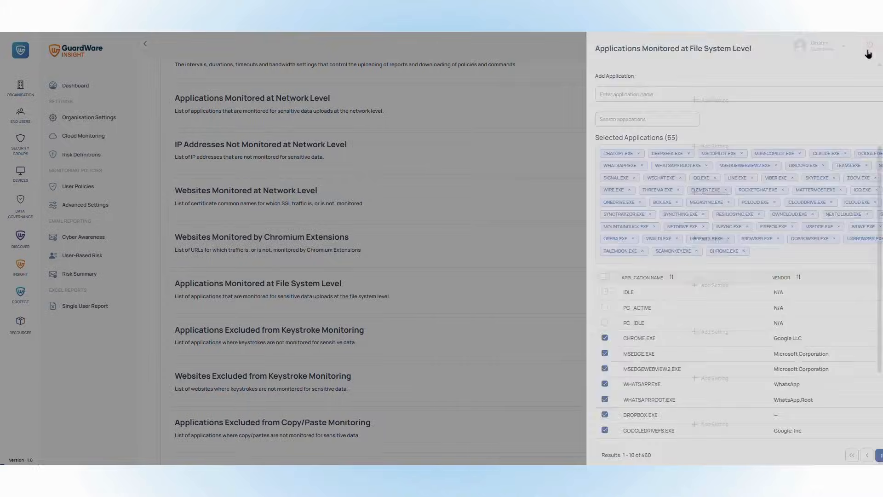
- In Applications Excluded from Keystroke Monitoring, try selecting and removing CHROME.EXE and WHATSAPP.EXE, then reselect CHROME.EXE and close the setting
{"action": "triple_click", "coordinate": [312, 330]}
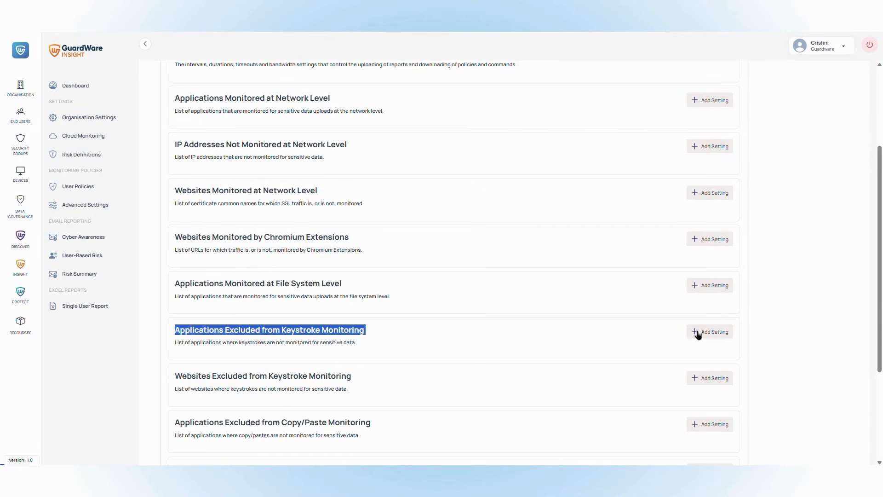
{"action": "left_click", "coordinate": [714, 332]}
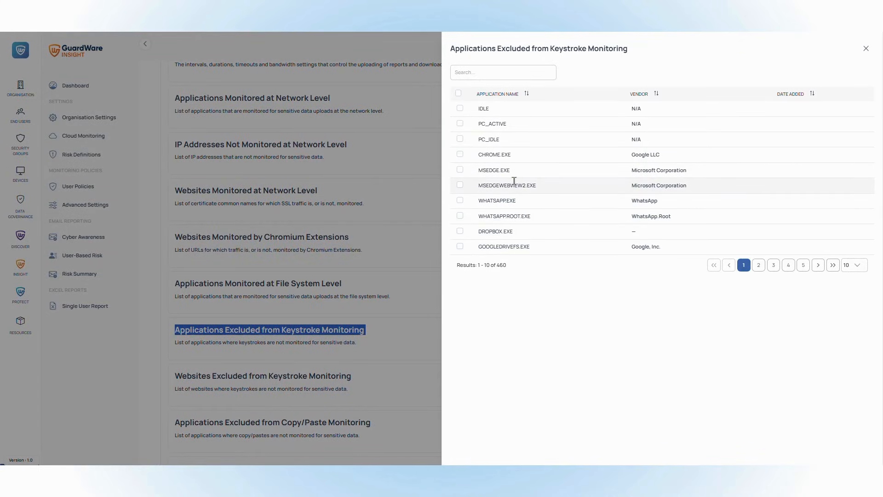
{"action": "left_click", "coordinate": [460, 155]}
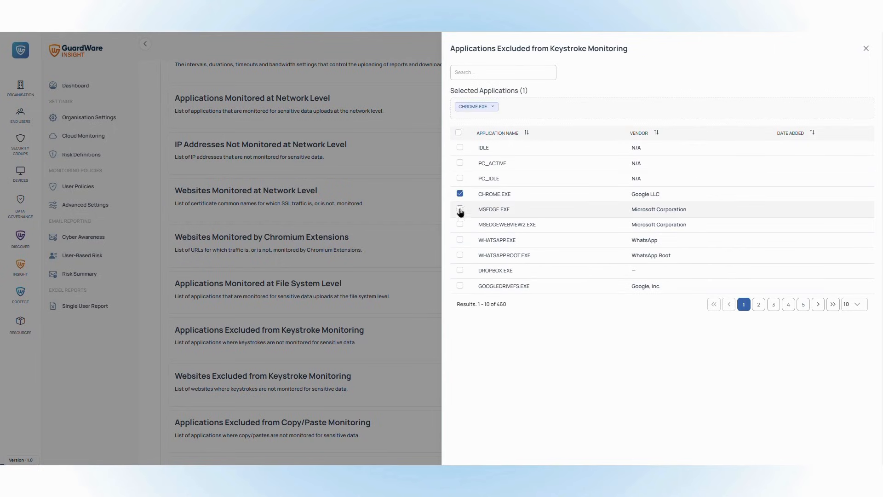
{"action": "left_click", "coordinate": [460, 241]}
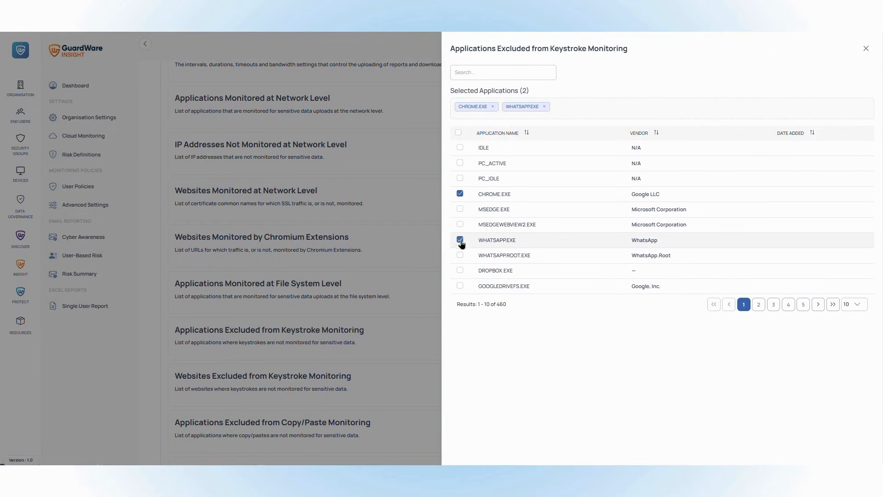
{"action": "left_click", "coordinate": [545, 107]}
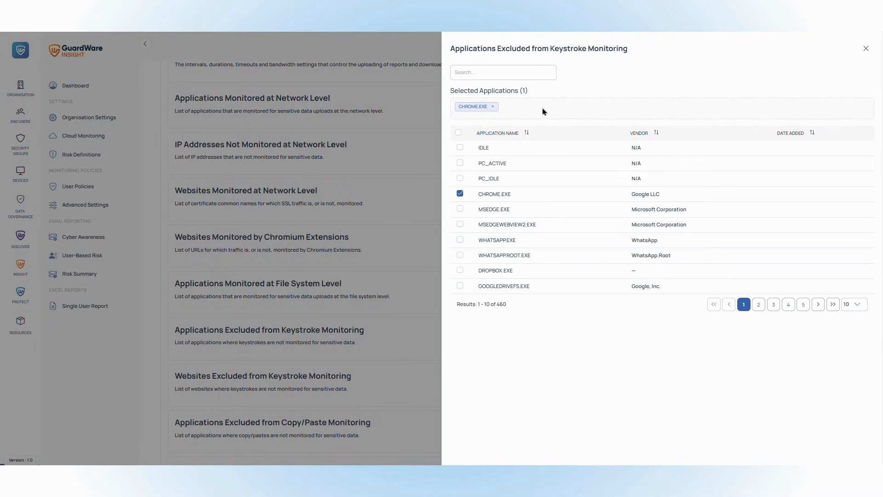
{"action": "left_click", "coordinate": [494, 108]}
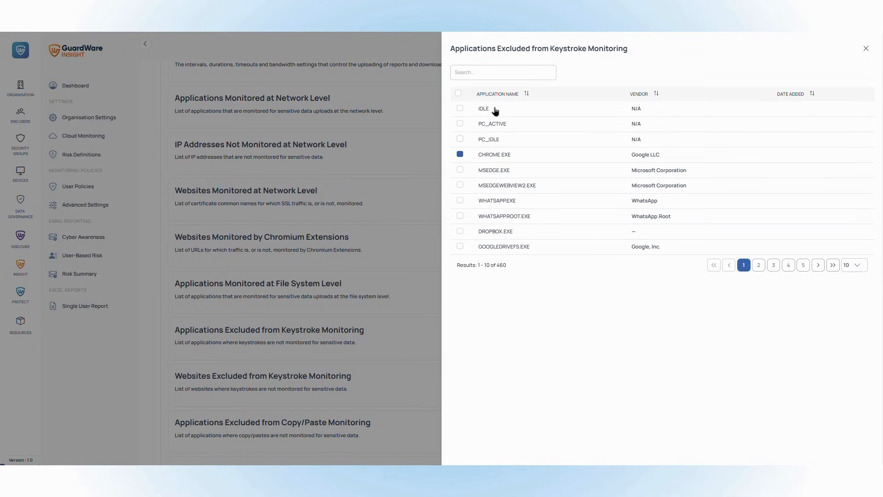
{"action": "left_click", "coordinate": [460, 155]}
{"action": "left_click", "coordinate": [866, 49]}
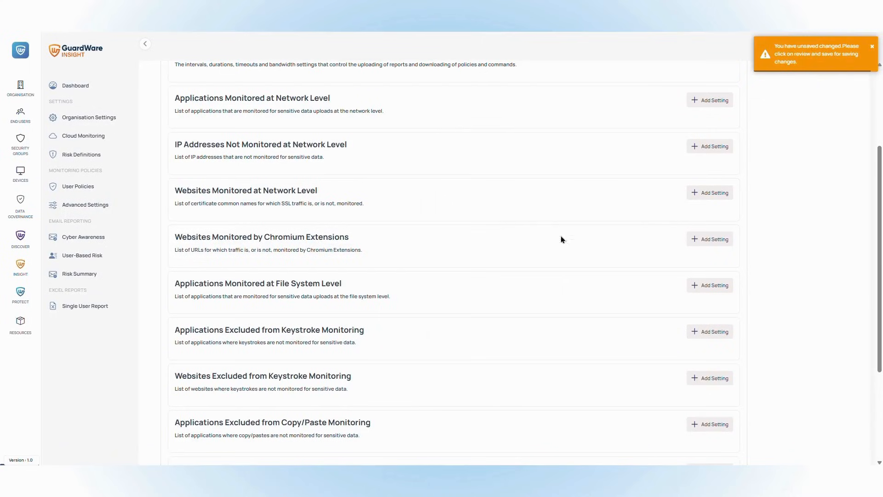
- Try adding learn.microsoft.com to the Websites Excluded from Keystroke Monitoring, remove it again, and close the setting
{"action": "triple_click", "coordinate": [322, 375]}
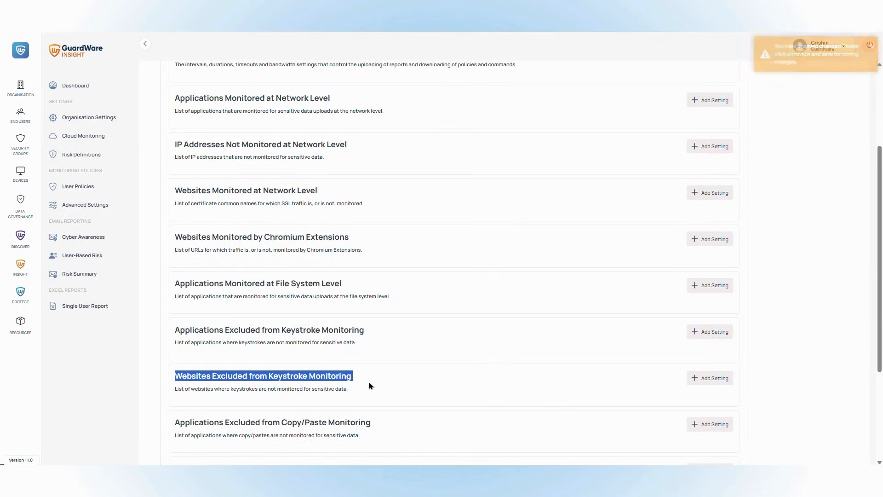
{"action": "left_click", "coordinate": [725, 381]}
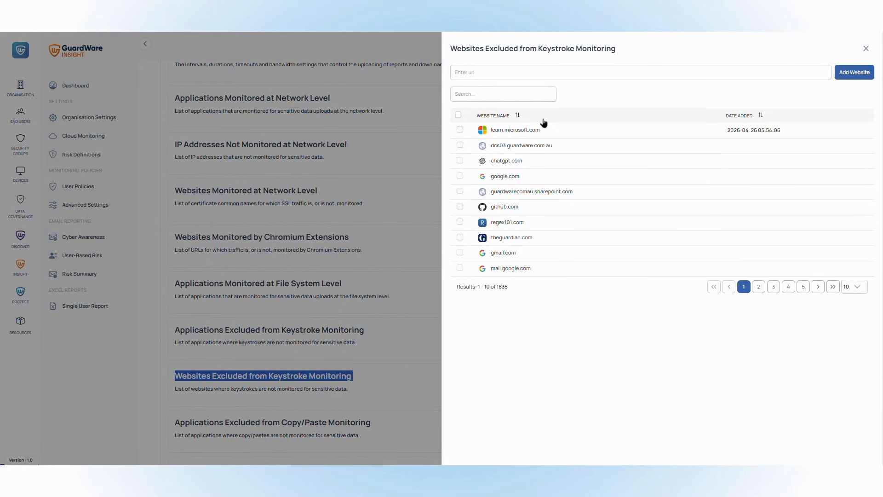
{"action": "left_click", "coordinate": [459, 130]}
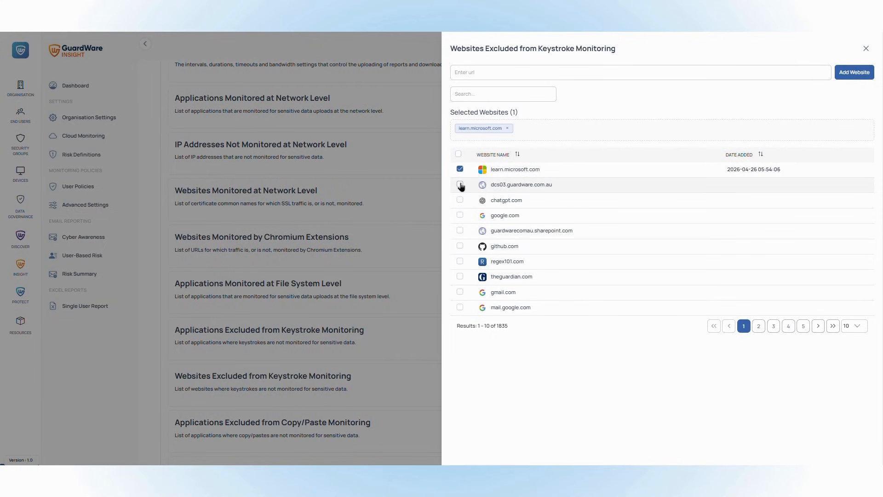
{"action": "left_click", "coordinate": [507, 130]}
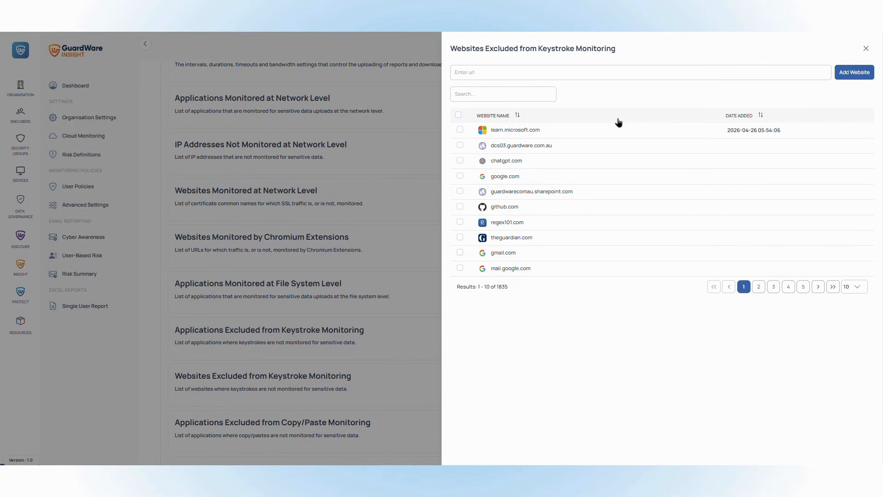
{"action": "left_click", "coordinate": [867, 49]}
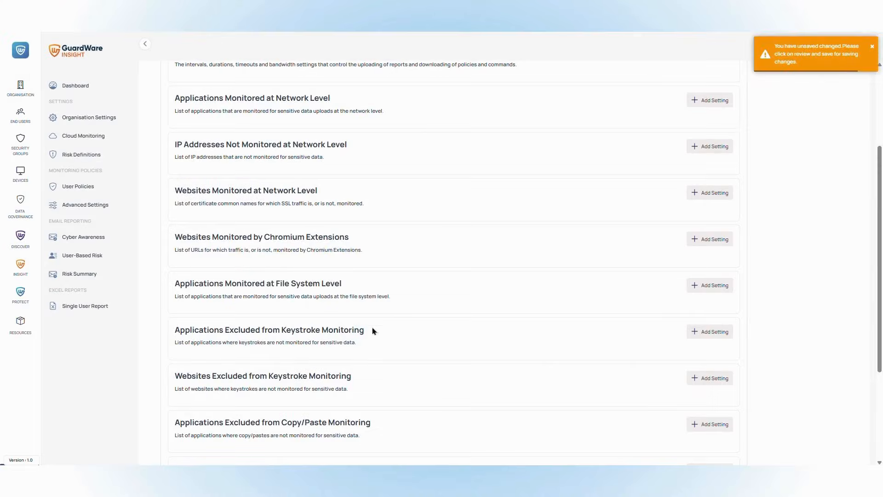
- In Applications Excluded from Copy/Paste Monitoring, select CHROME.EXE, try adding and removing MSEDGE.EXE, and close the setting
{"action": "scroll", "coordinate": [341, 370], "scroll_direction": "down", "scroll_amount": 3}
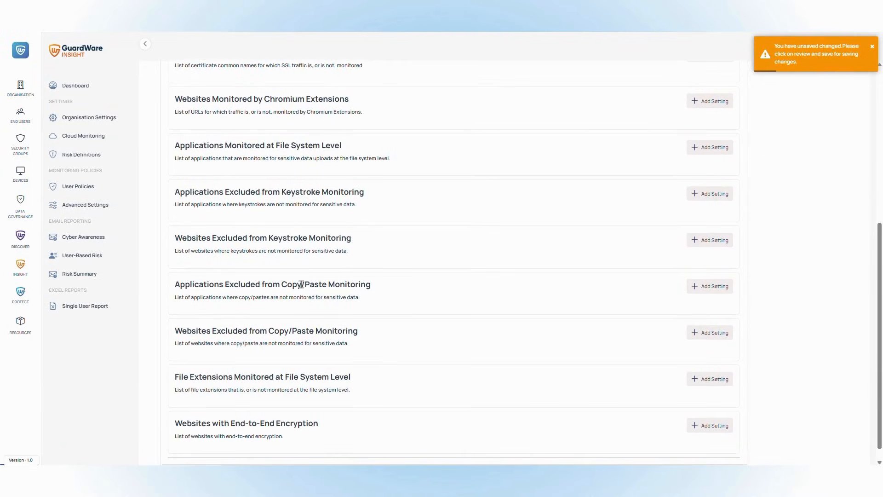
{"action": "triple_click", "coordinate": [308, 281]}
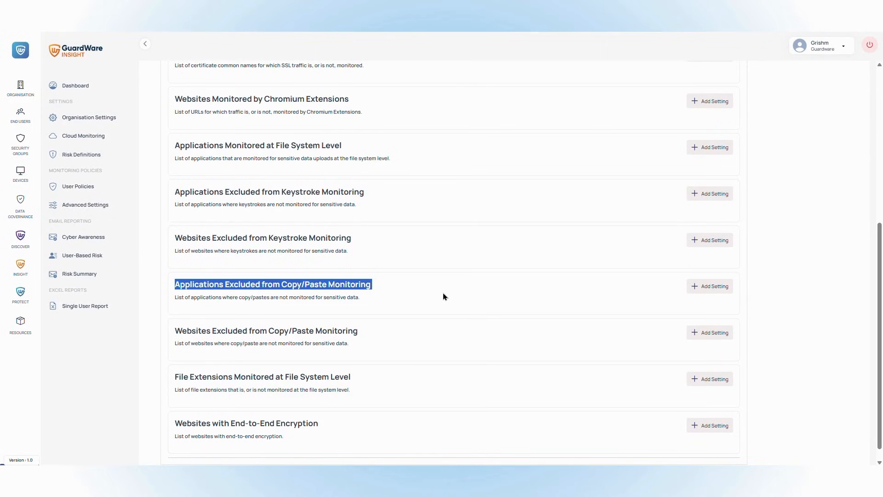
{"action": "left_click", "coordinate": [708, 287]}
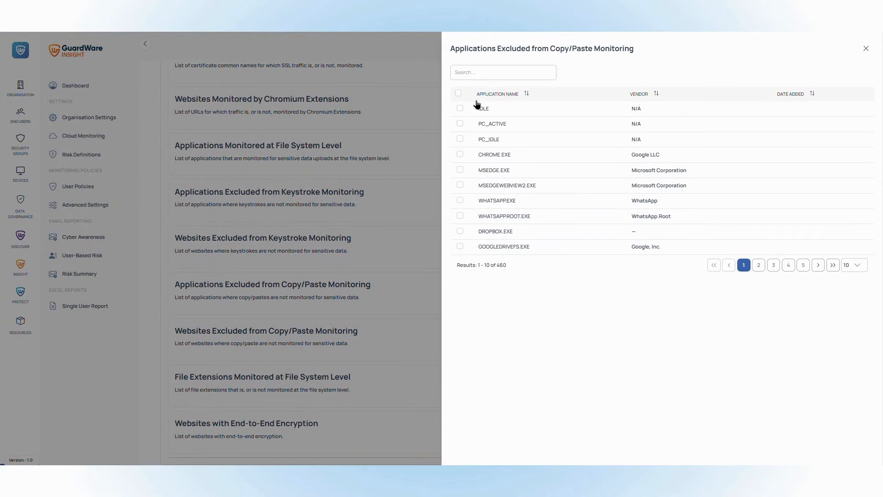
{"action": "left_click", "coordinate": [459, 155]}
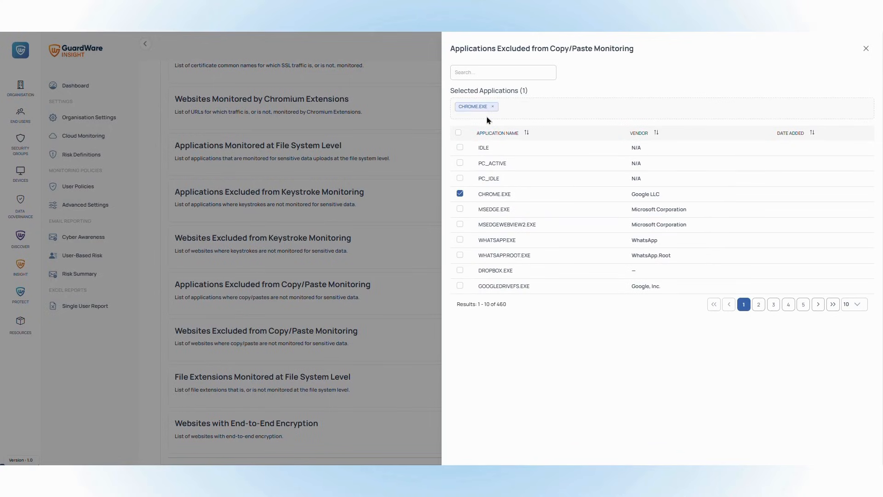
{"action": "left_click", "coordinate": [460, 209]}
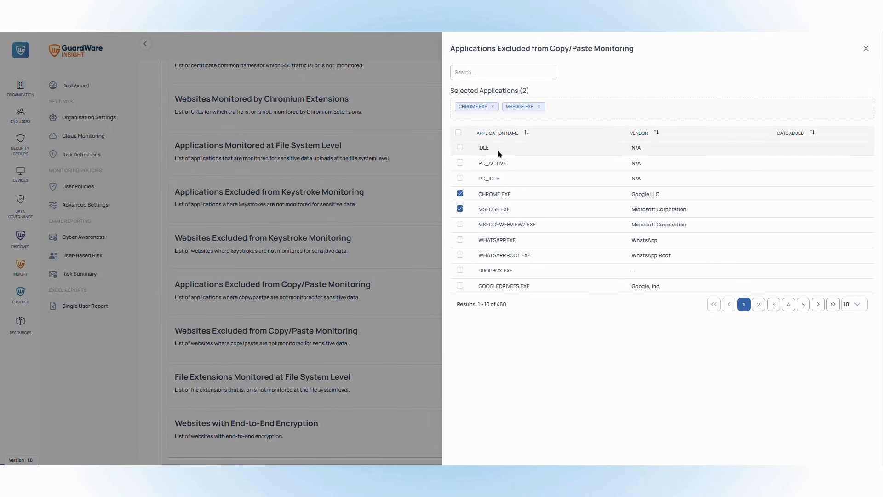
{"action": "left_click", "coordinate": [538, 108]}
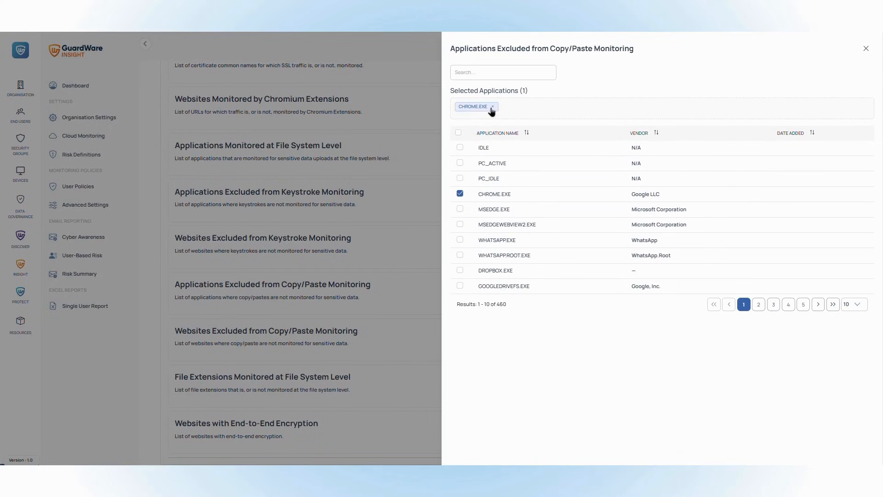
{"action": "left_click", "coordinate": [866, 48]}
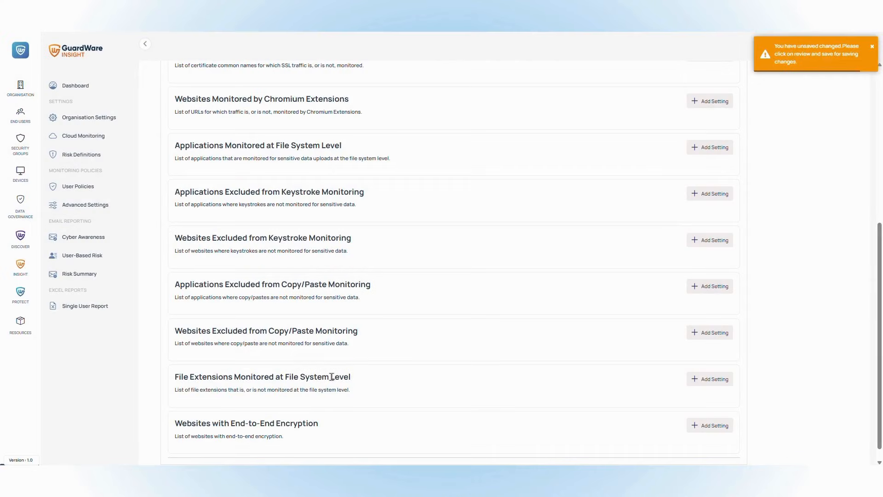
- In Websites Excluded from Copy/Paste Monitoring, select chatgpt.com and google.com, remove chatgpt.com again, and close the setting
{"action": "triple_click", "coordinate": [302, 329]}
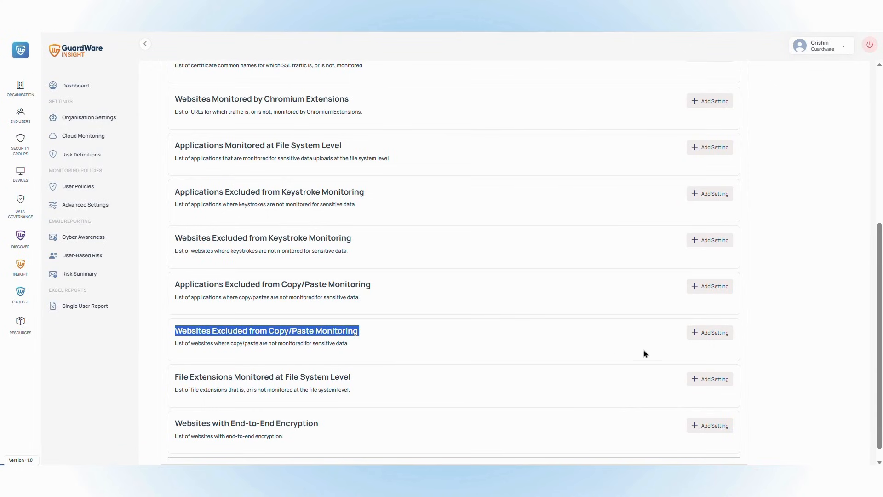
{"action": "left_click", "coordinate": [713, 333]}
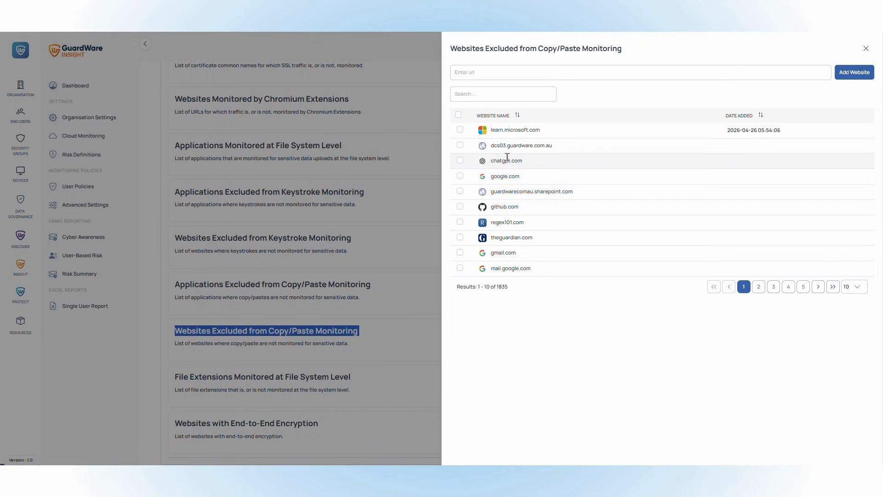
{"action": "left_click", "coordinate": [460, 160]}
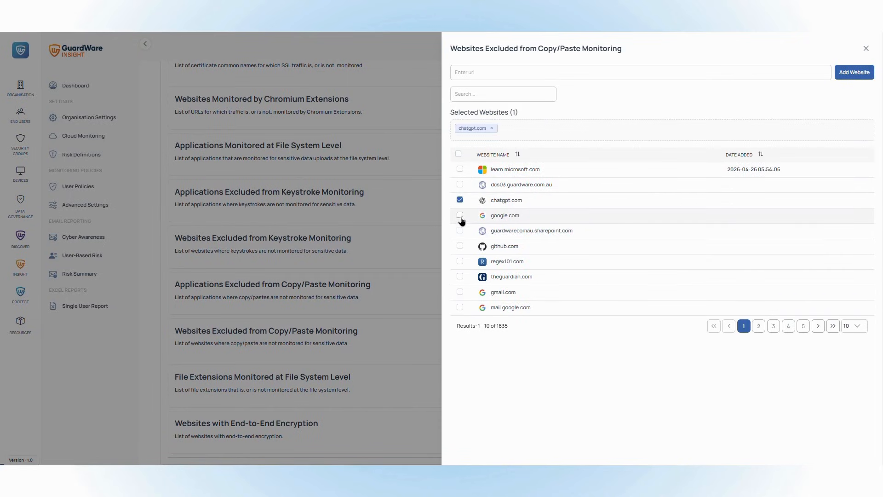
{"action": "left_click", "coordinate": [461, 216]}
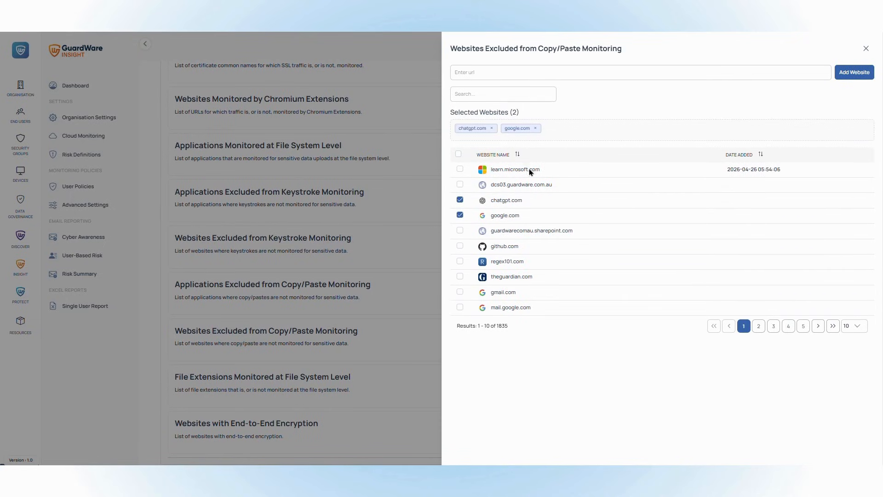
{"action": "left_click", "coordinate": [491, 128]}
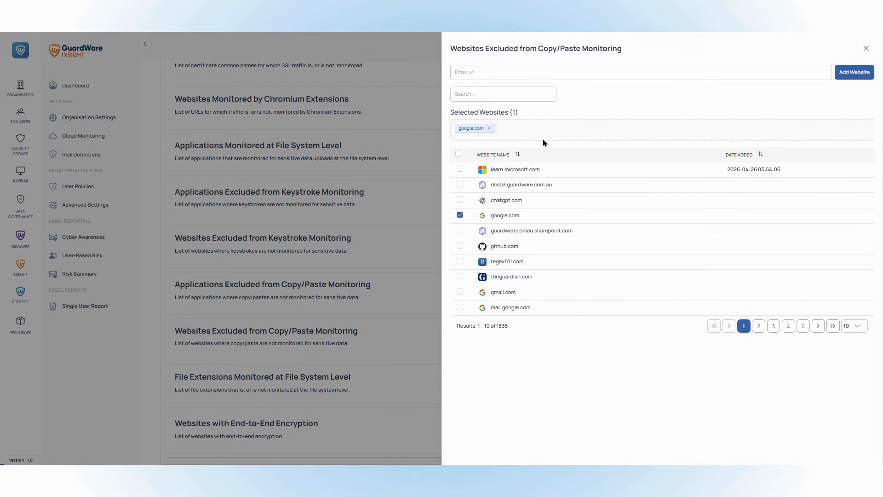
{"action": "left_click", "coordinate": [866, 49]}
- Set File Extensions Monitored at File System Level to Include and add the .pdf extension
{"action": "triple_click", "coordinate": [300, 378]}
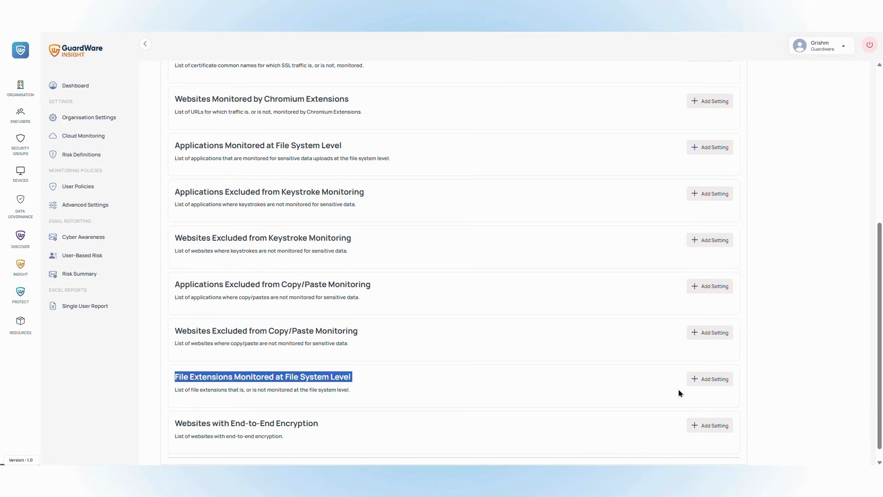
{"action": "left_click", "coordinate": [709, 379]}
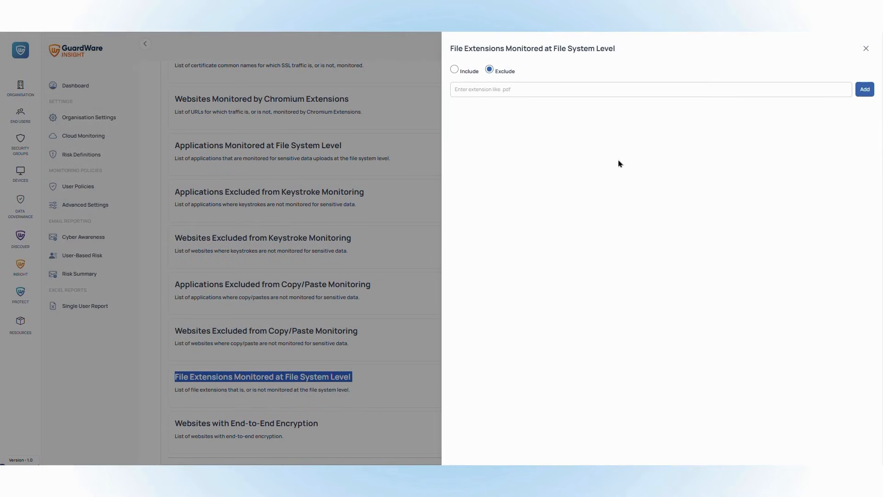
{"action": "left_click", "coordinate": [456, 70]}
{"action": "left_click", "coordinate": [491, 91]}
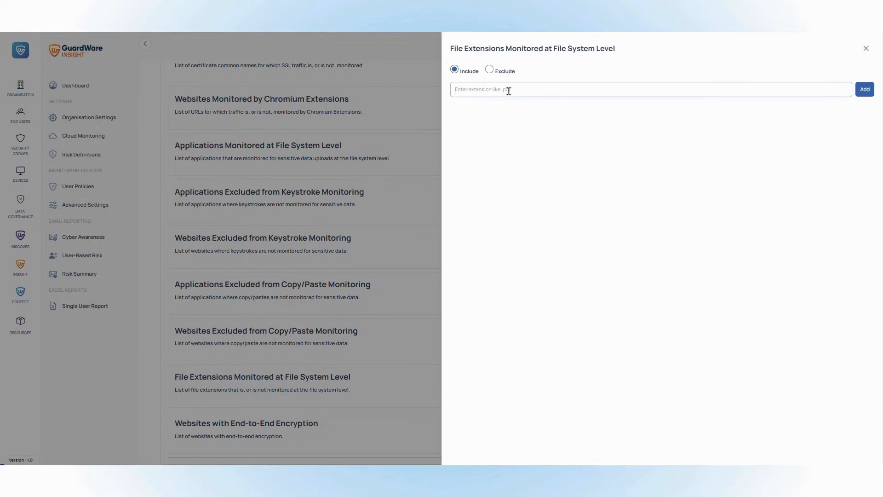
{"action": "type", "text": ".pdf"}
{"action": "left_click", "coordinate": [865, 89]}
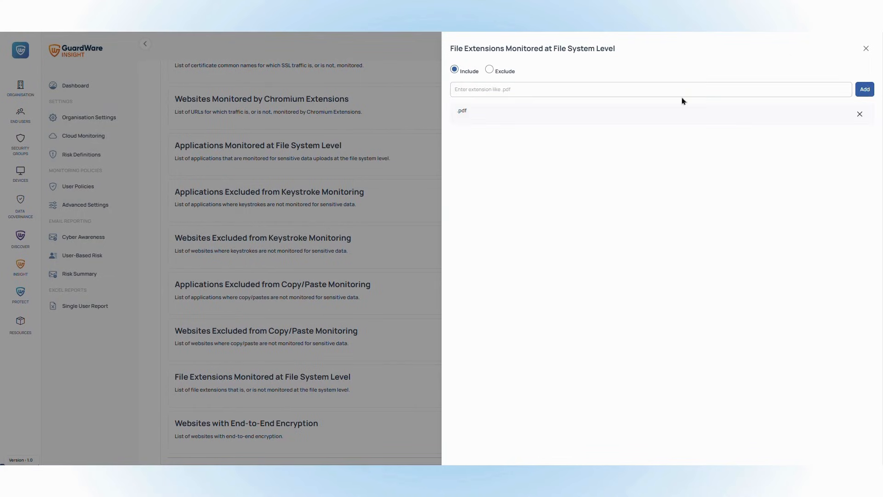
- Switch the monitored file extensions list to Exclude, add the .txt extension, and close the setting
{"action": "left_click", "coordinate": [489, 70]}
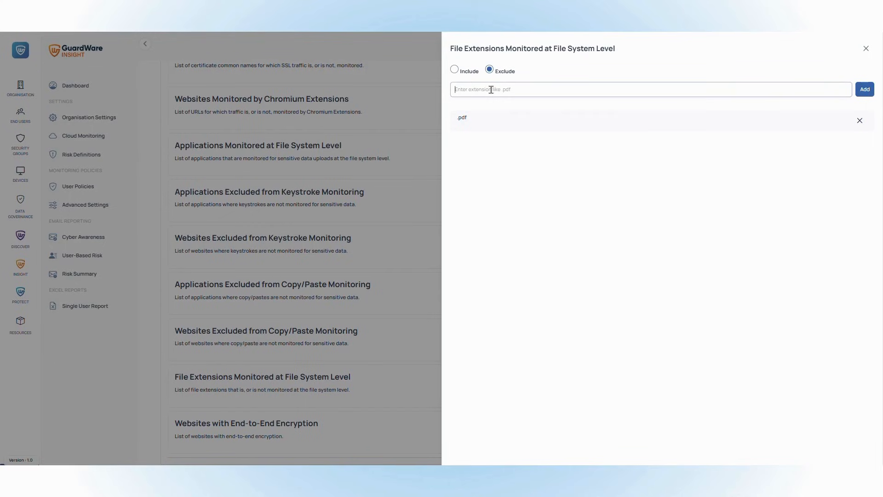
{"action": "type", "text": ".txt"}
{"action": "left_click", "coordinate": [866, 91]}
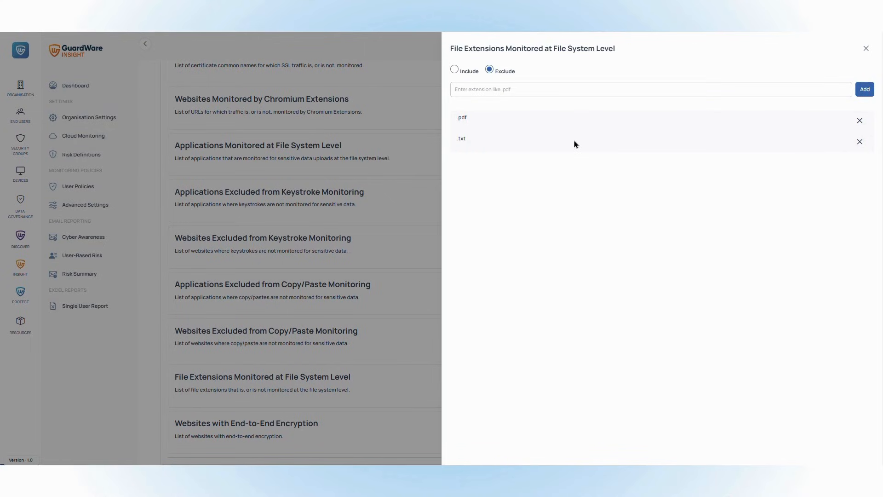
{"action": "left_click", "coordinate": [867, 48]}
- In Websites with End-to-End Encryption, remove the whatsapp.com#whatsapp entry, add it back, and close the setting
{"action": "scroll", "coordinate": [506, 276], "scroll_direction": "down", "scroll_amount": 1}
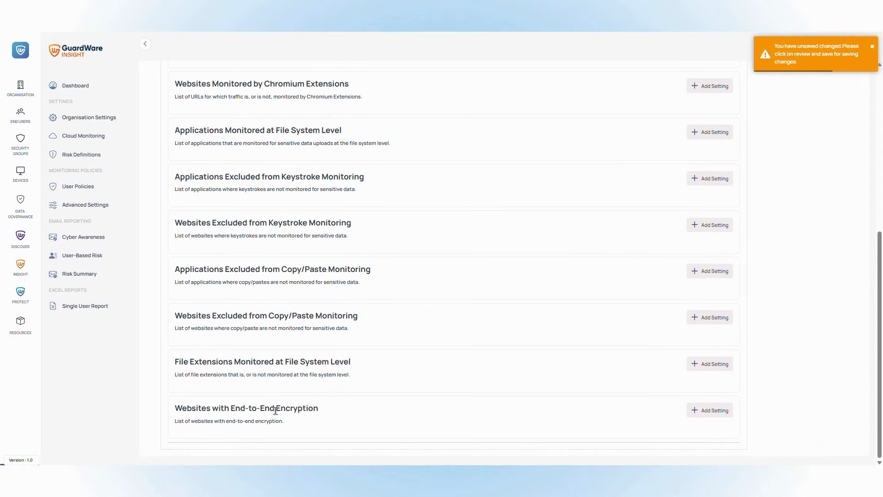
{"action": "triple_click", "coordinate": [381, 406]}
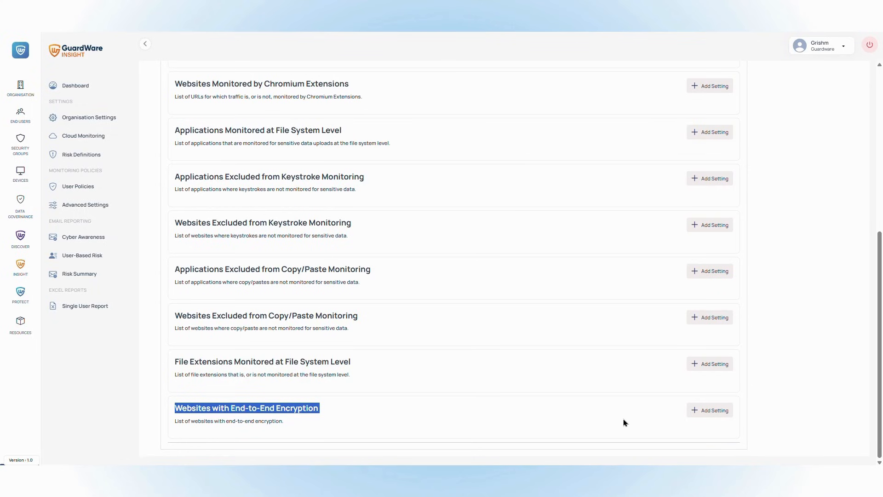
{"action": "left_click", "coordinate": [699, 414]}
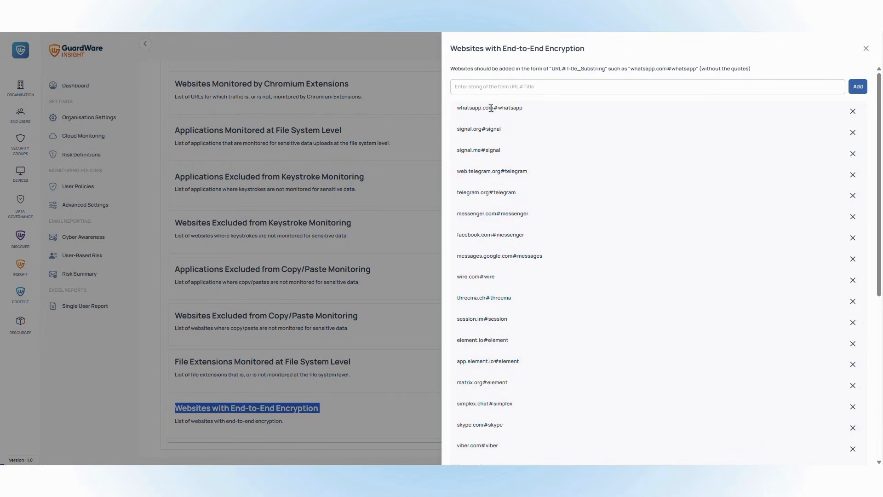
{"action": "left_click_drag", "start_coordinate": [523, 109], "coordinate": [456, 108]}
{"action": "key", "text": "ctrl+c"}
{"action": "left_click", "coordinate": [853, 111]}
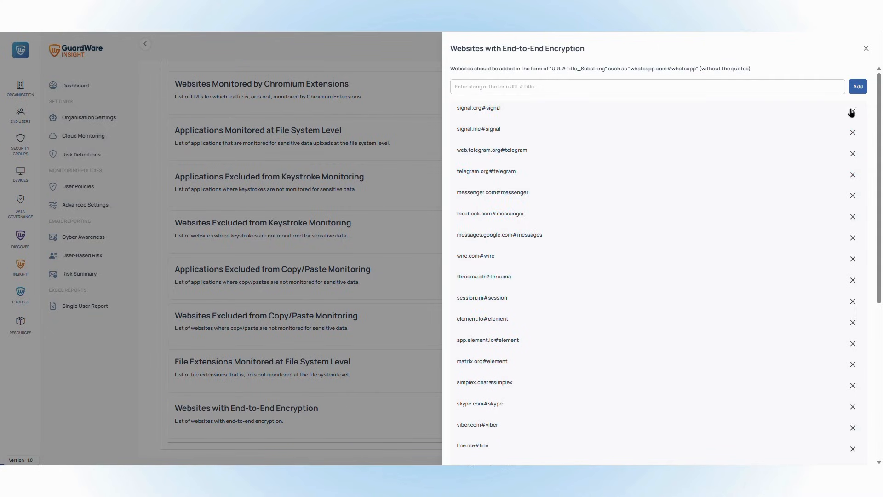
{"action": "left_click", "coordinate": [635, 86]}
{"action": "key", "text": "ctrl+v"}
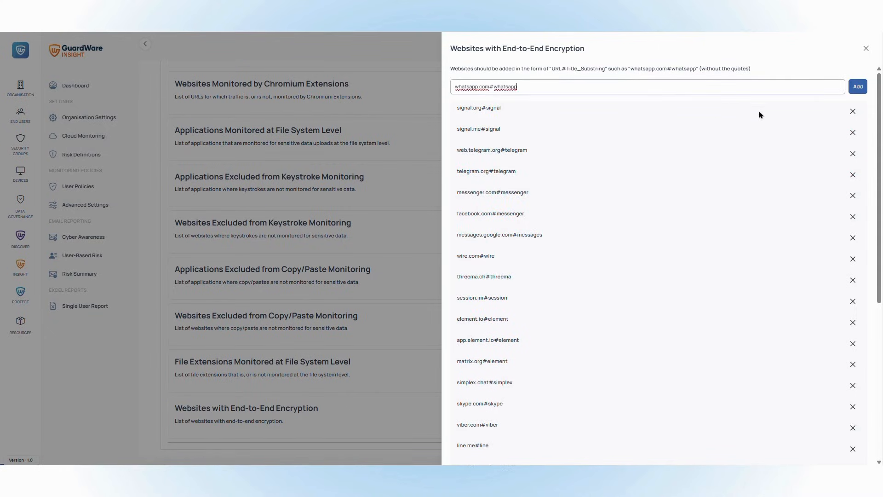
{"action": "left_click", "coordinate": [857, 86]}
{"action": "left_click", "coordinate": [867, 48]}
- Review all the selected setting details, from Environment Settings to Websites with End-to-End Encryption, and save the new advanced setting
{"action": "scroll", "coordinate": [552, 274], "scroll_direction": "up", "scroll_amount": 10}
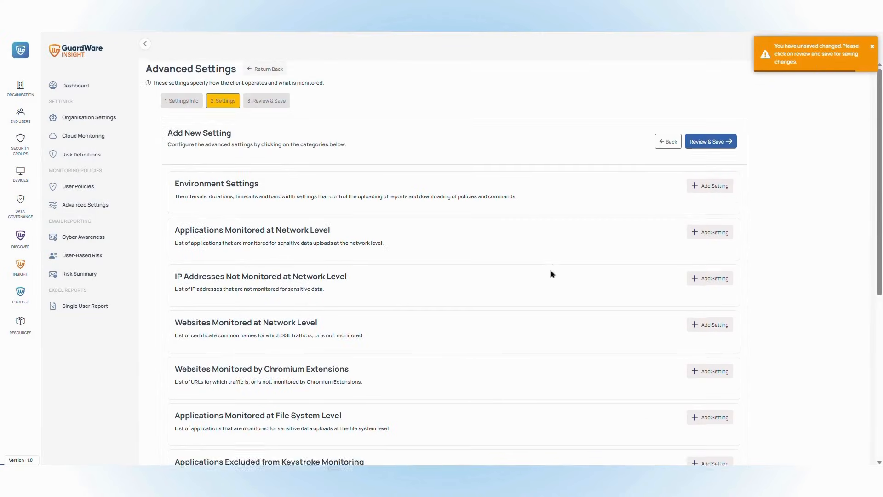
{"action": "left_click", "coordinate": [712, 148]}
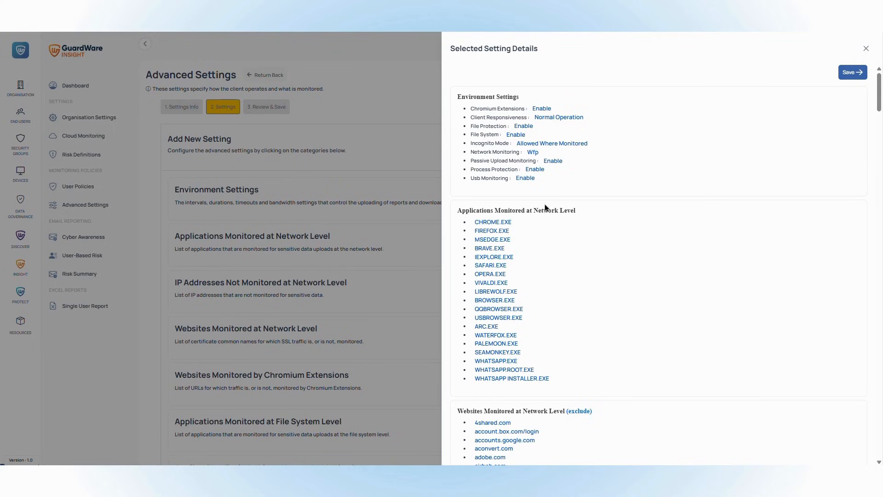
{"action": "scroll", "coordinate": [565, 241], "scroll_direction": "down", "scroll_amount": 3}
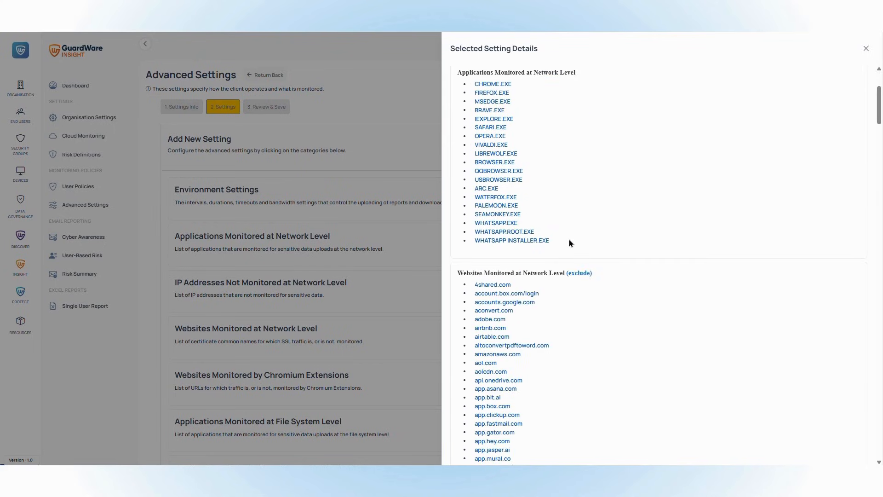
{"action": "scroll", "coordinate": [570, 243], "scroll_direction": "down", "scroll_amount": 8}
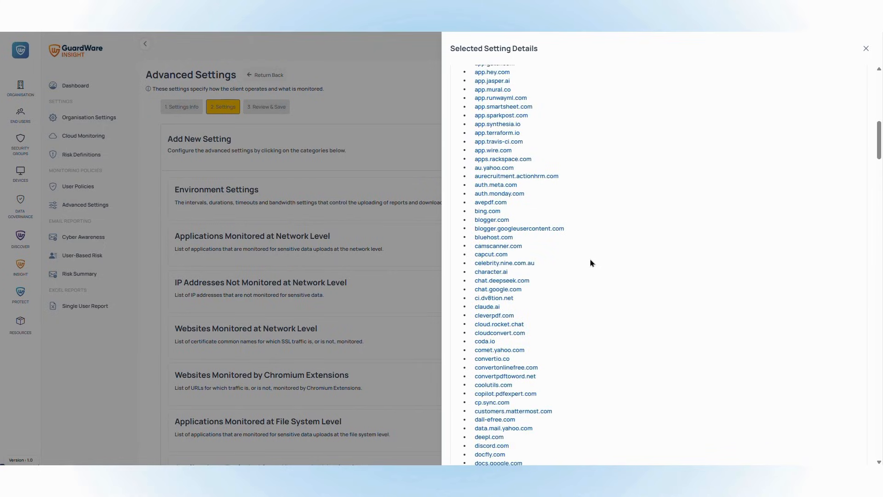
{"action": "scroll", "coordinate": [592, 263], "scroll_direction": "down", "scroll_amount": 20}
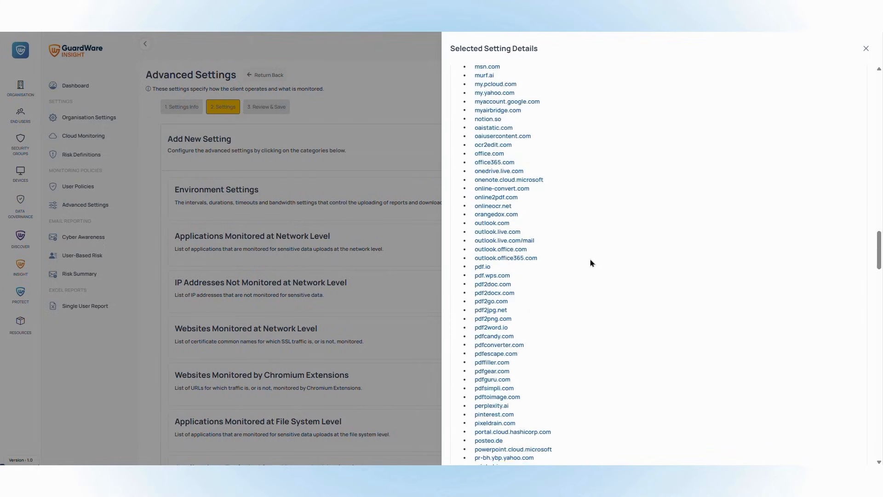
{"action": "scroll", "coordinate": [592, 263], "scroll_direction": "down", "scroll_amount": 20}
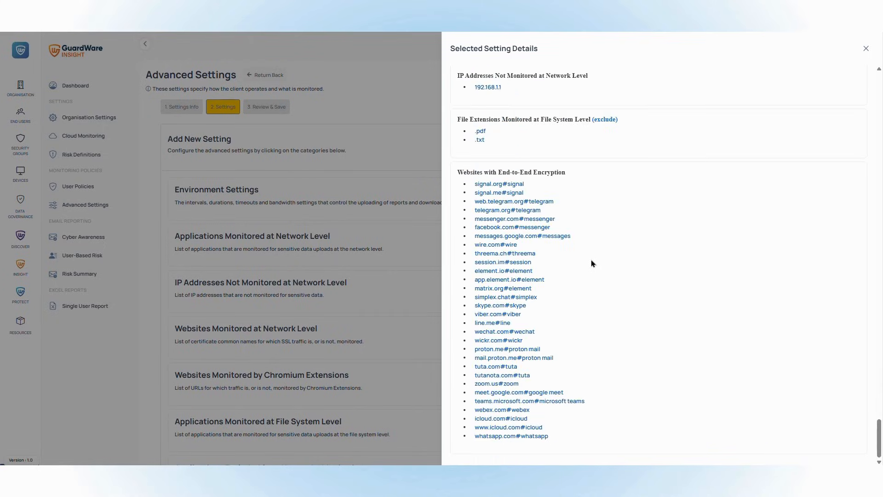
{"action": "scroll", "coordinate": [654, 178], "scroll_direction": "up", "scroll_amount": 20}
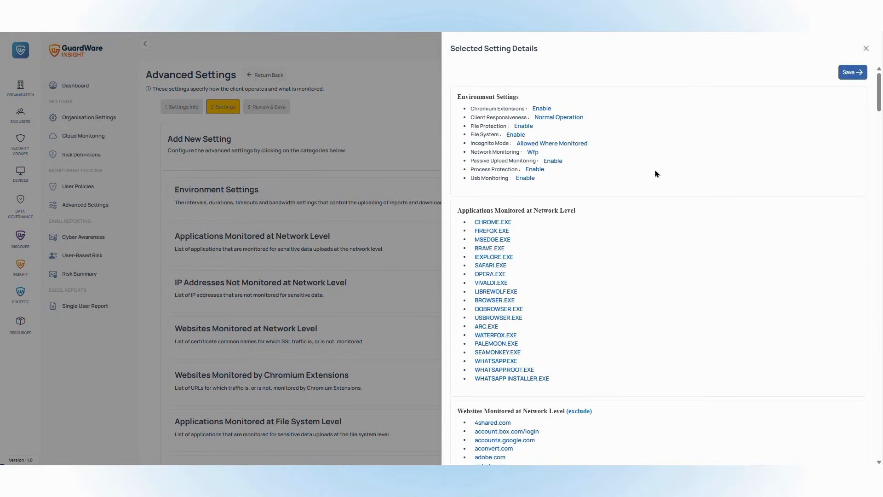
{"action": "left_click", "coordinate": [855, 73]}
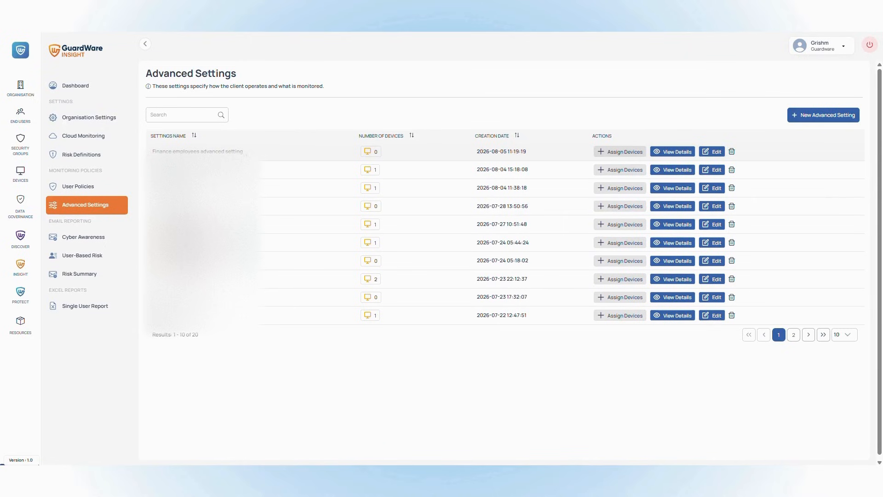
- Select the first four listed devices for the Finance employees advanced setting, start assigning them, and cancel at the confirmation
{"action": "left_click", "coordinate": [95, 204]}
{"action": "left_click", "coordinate": [618, 154]}
{"action": "left_click", "coordinate": [460, 124]}
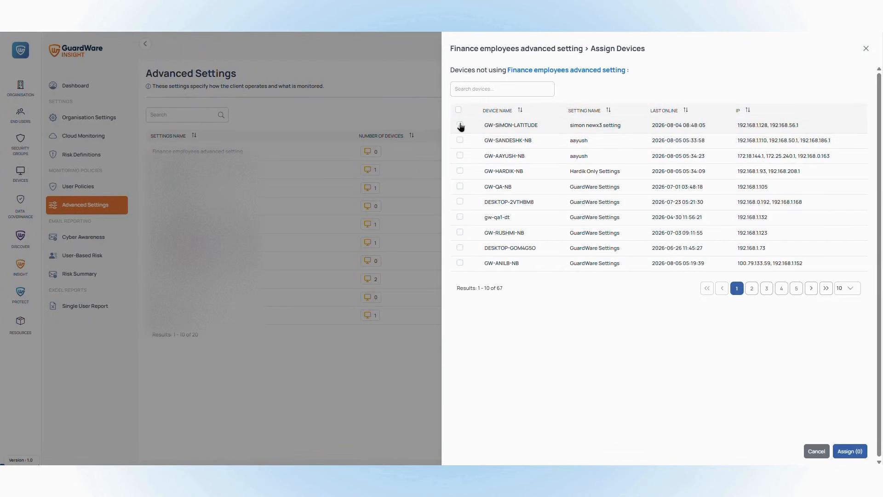
{"action": "left_click", "coordinate": [460, 140]}
{"action": "left_click", "coordinate": [460, 155]}
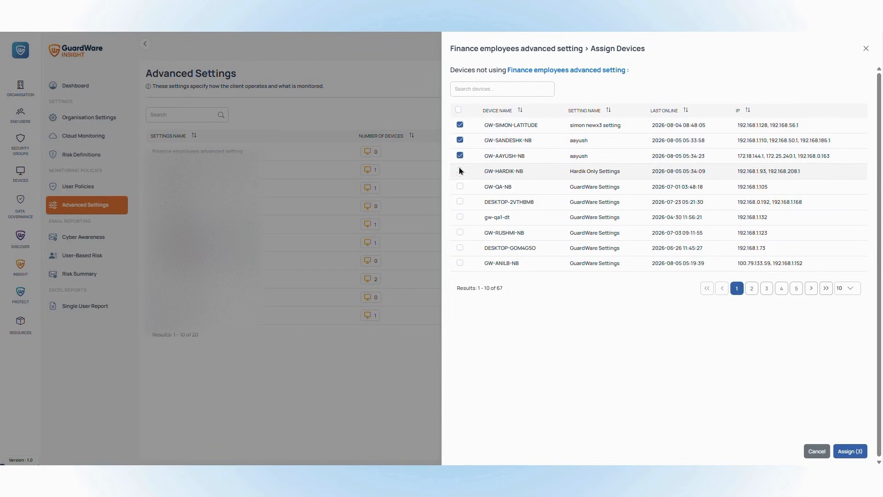
{"action": "left_click", "coordinate": [460, 171]}
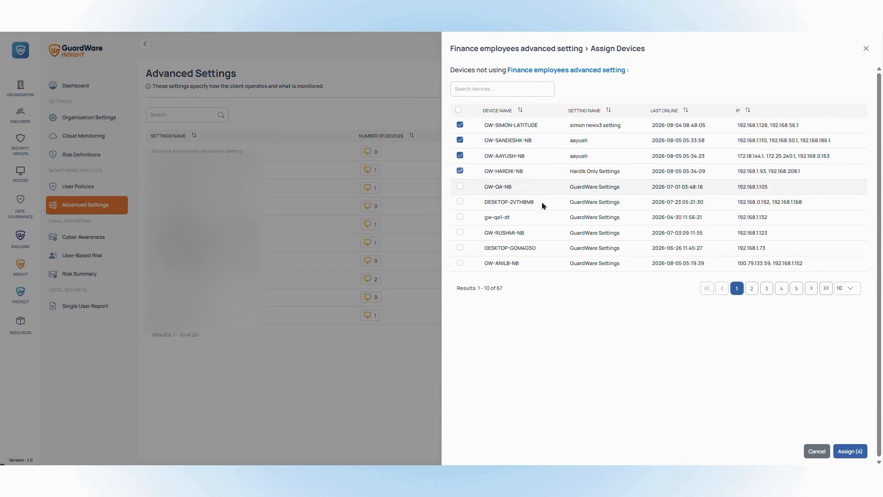
{"action": "left_click", "coordinate": [862, 453]}
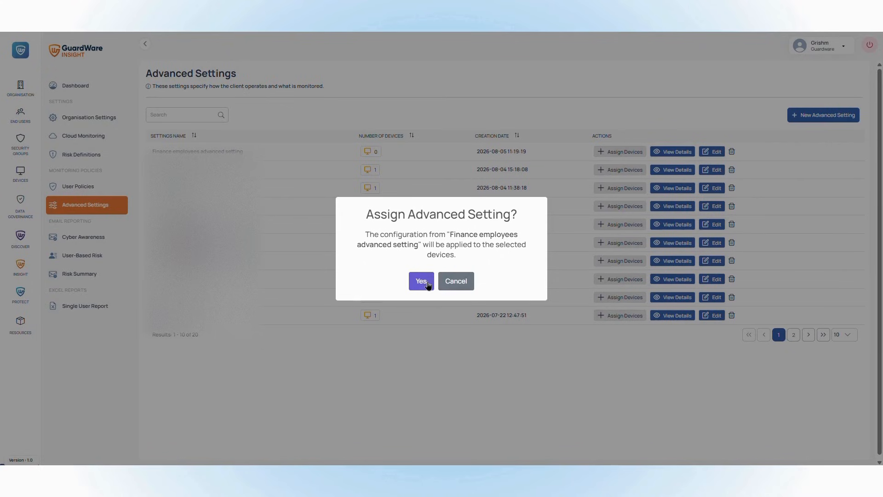
{"action": "left_click", "coordinate": [453, 281]}
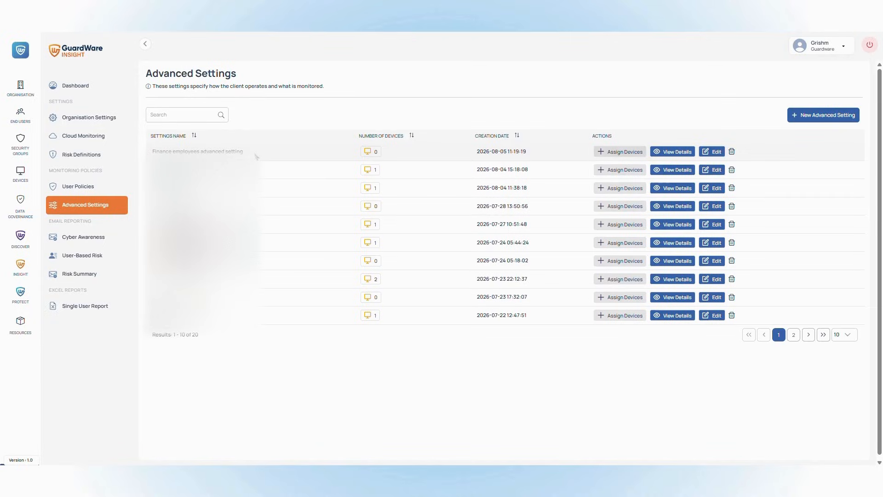
- Open the Finance employees advanced setting for editing, go through to its selected setting details, and update it without changes
{"action": "left_click", "coordinate": [714, 152]}
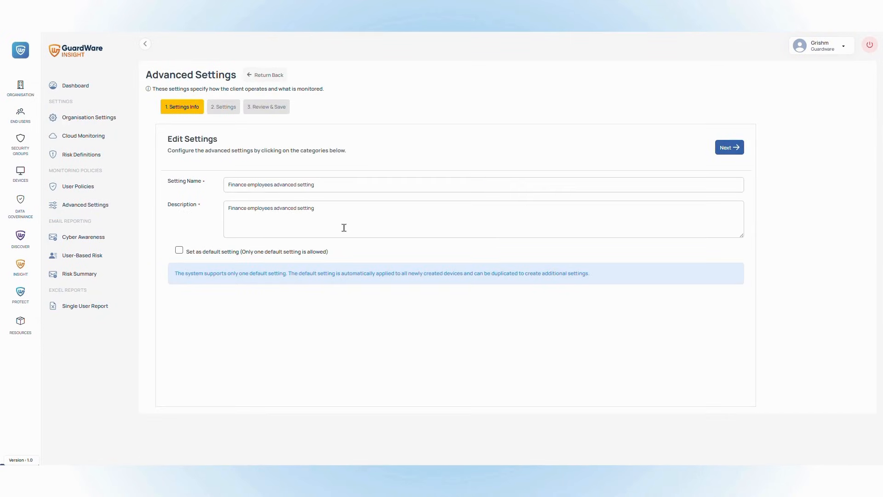
{"action": "left_click", "coordinate": [735, 150]}
{"action": "left_click", "coordinate": [723, 151]}
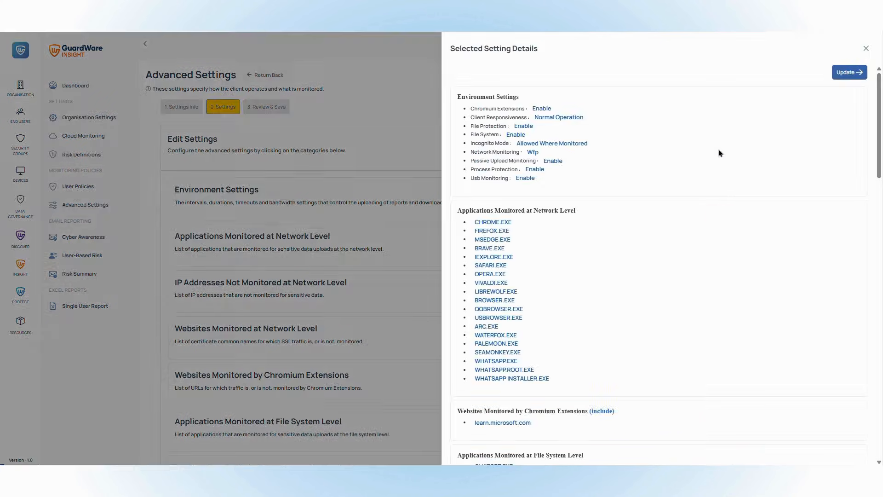
{"action": "left_click", "coordinate": [845, 74]}
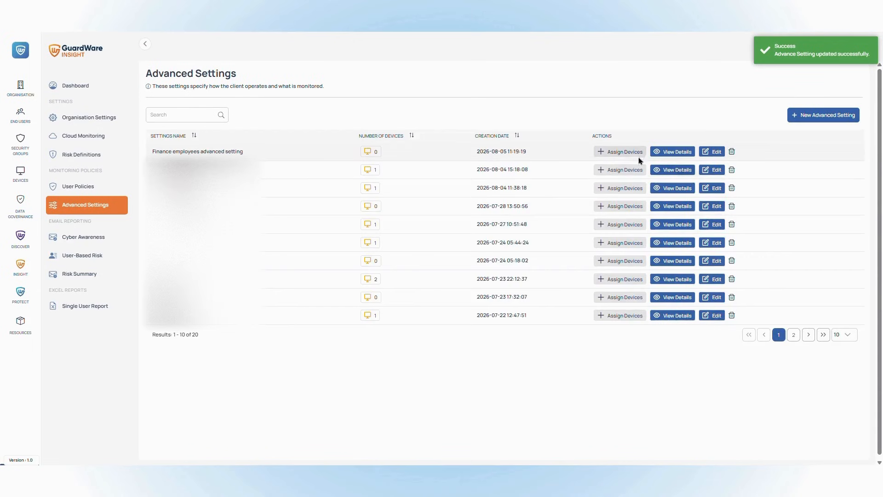
- Delete the Finance employees advanced setting and confirm the deletion
{"action": "left_click", "coordinate": [732, 152]}
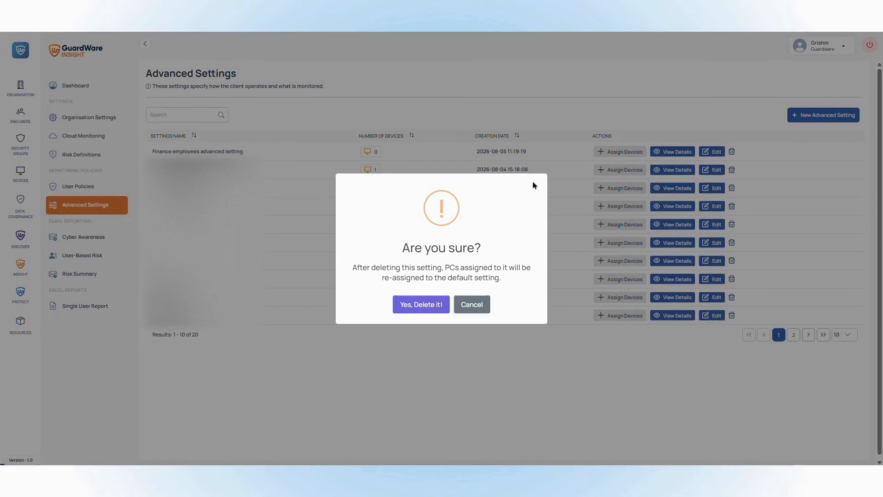
{"action": "left_click", "coordinate": [424, 308]}
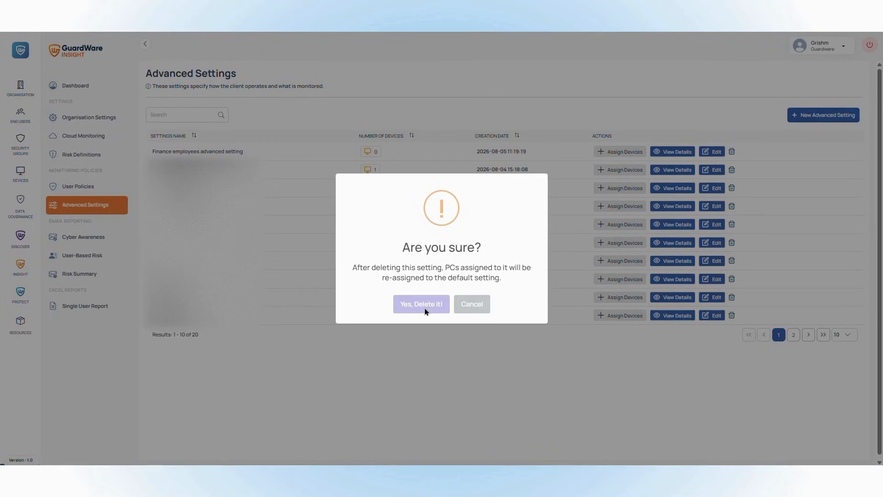